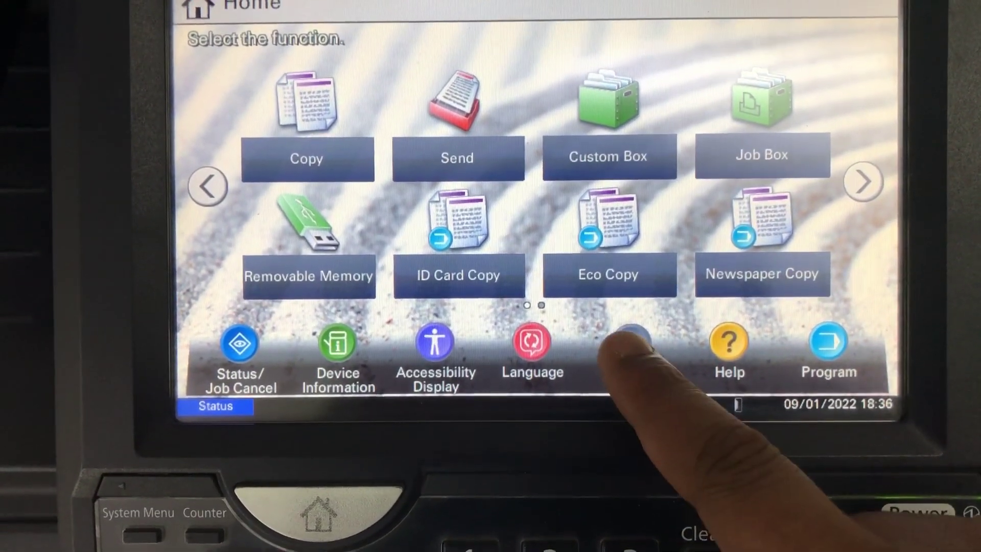
# - Open the System Menu from the TASKalfa 3010i home screen
pyautogui.click(629, 344)
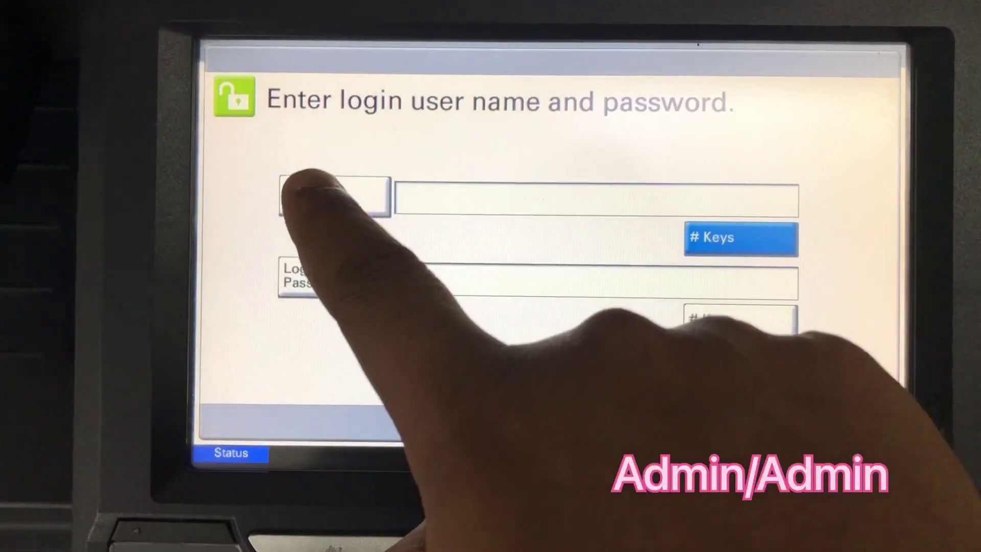
# - Enter the administrator user name and five-character mixed-case password, then log in
pyautogui.click(299, 196)
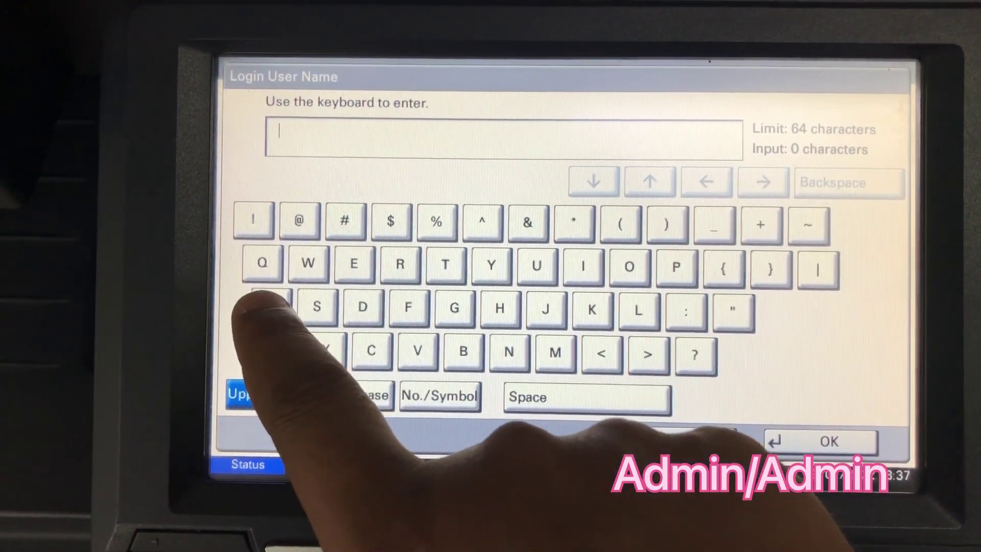
pyautogui.click(321, 394)
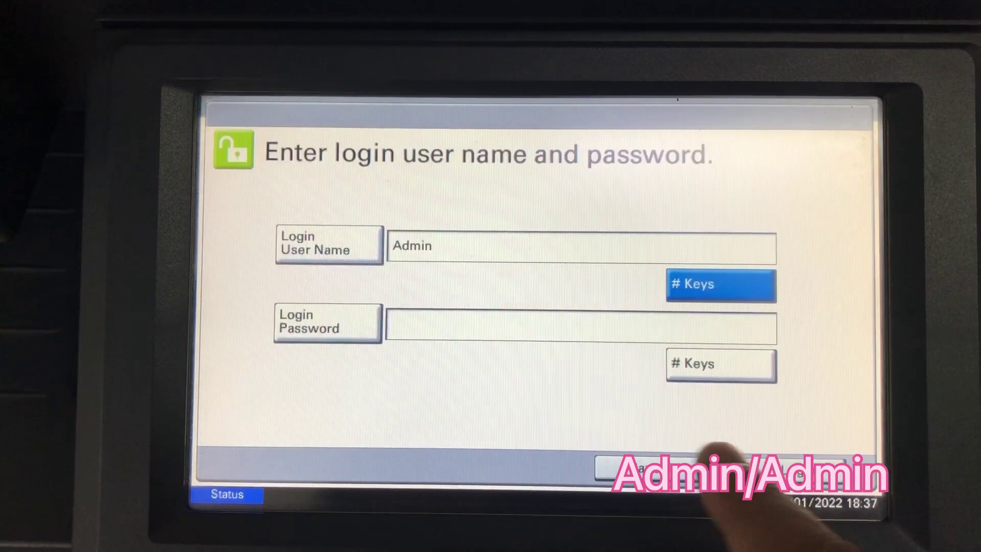
pyautogui.click(328, 322)
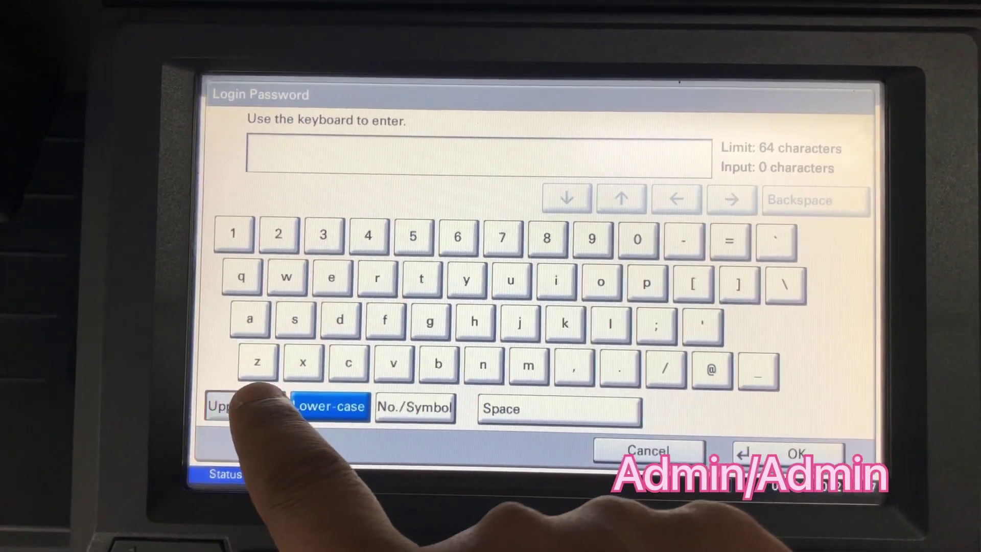
pyautogui.click(225, 400)
pyautogui.click(252, 315)
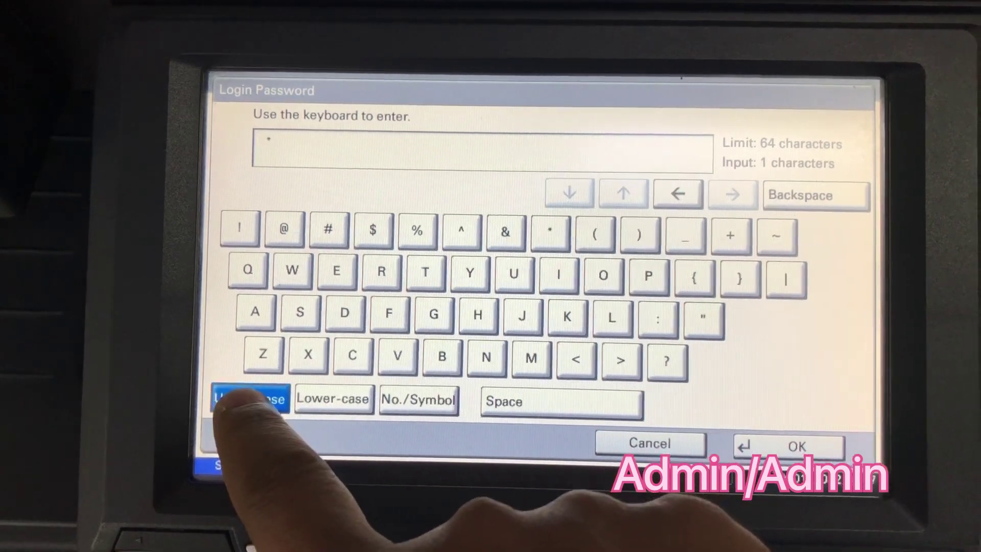
pyautogui.click(333, 399)
pyautogui.click(345, 312)
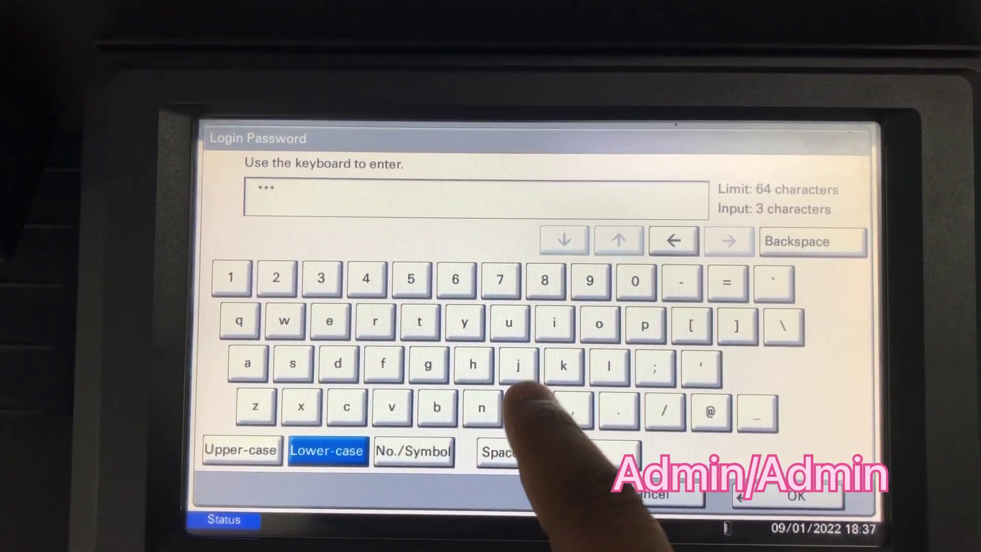
pyautogui.click(553, 323)
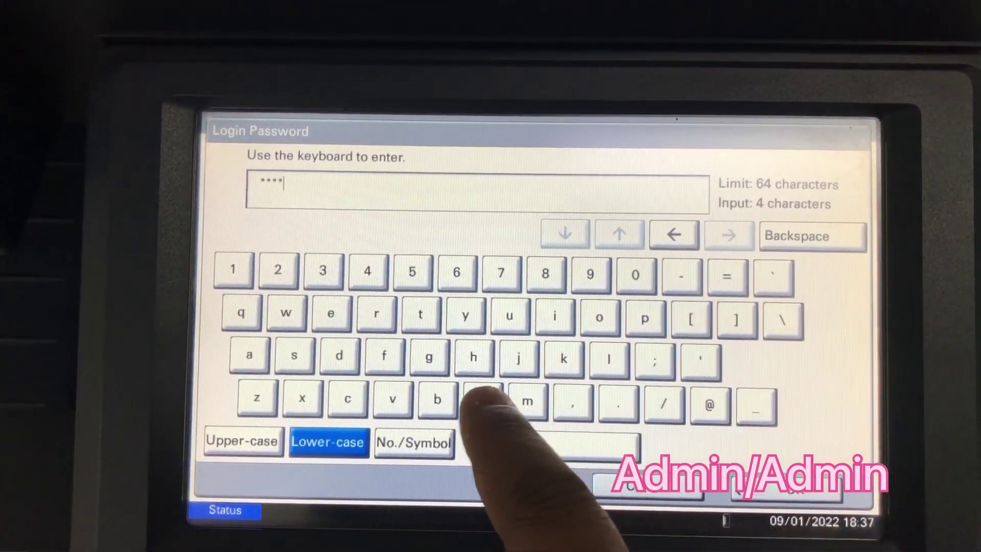
pyautogui.click(481, 396)
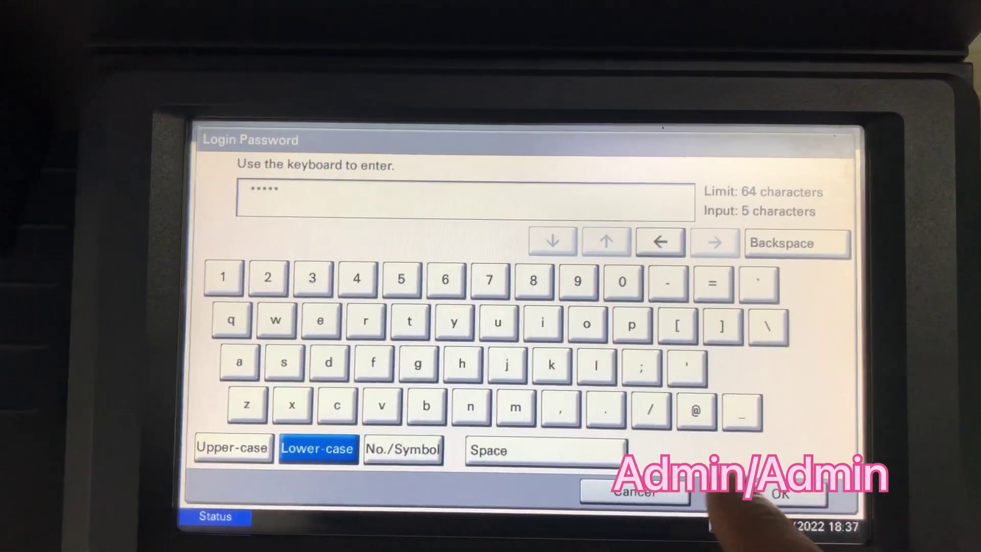
pyautogui.click(741, 498)
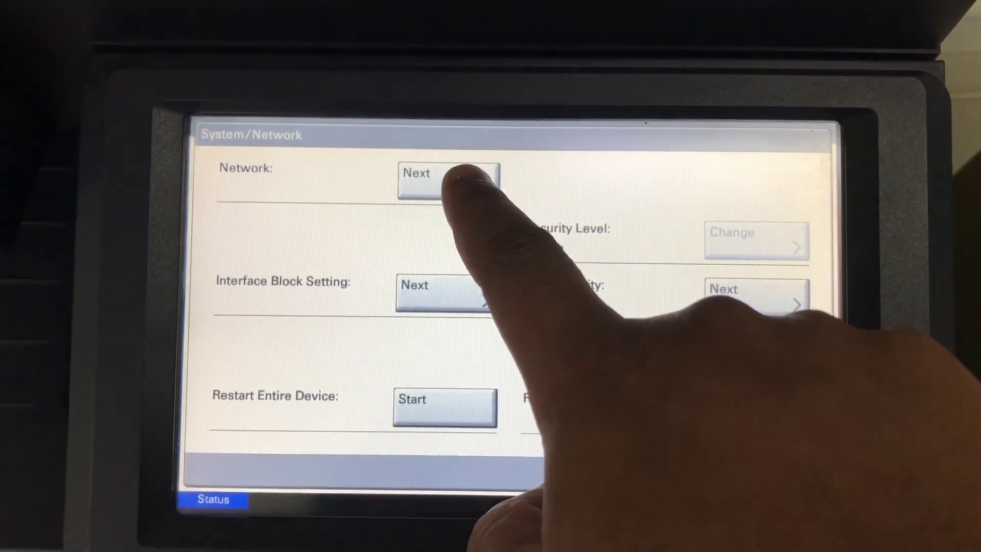
# - Check the IPv4 address 192.168.100.150 under Network > TCP/IP, then back out to Home
pyautogui.click(450, 177)
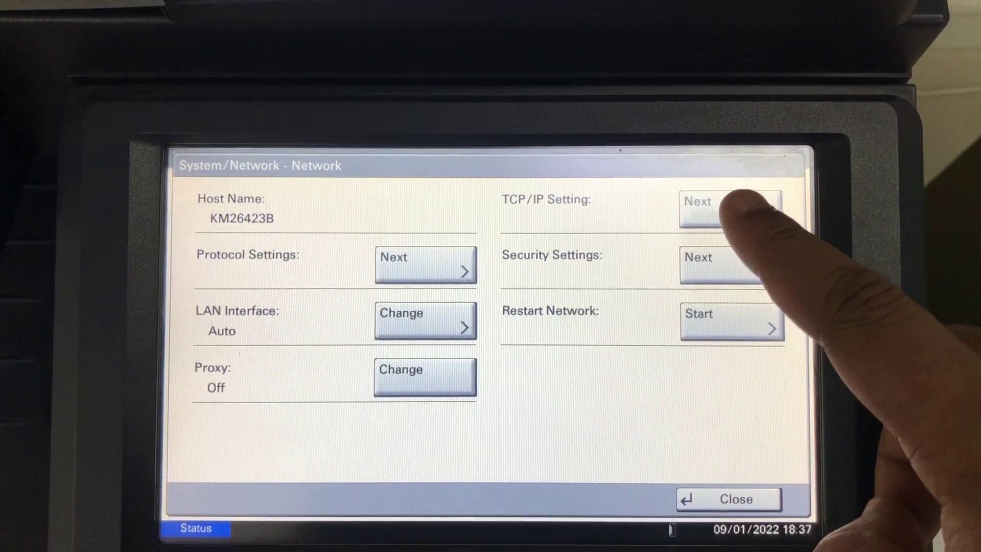
pyautogui.click(736, 204)
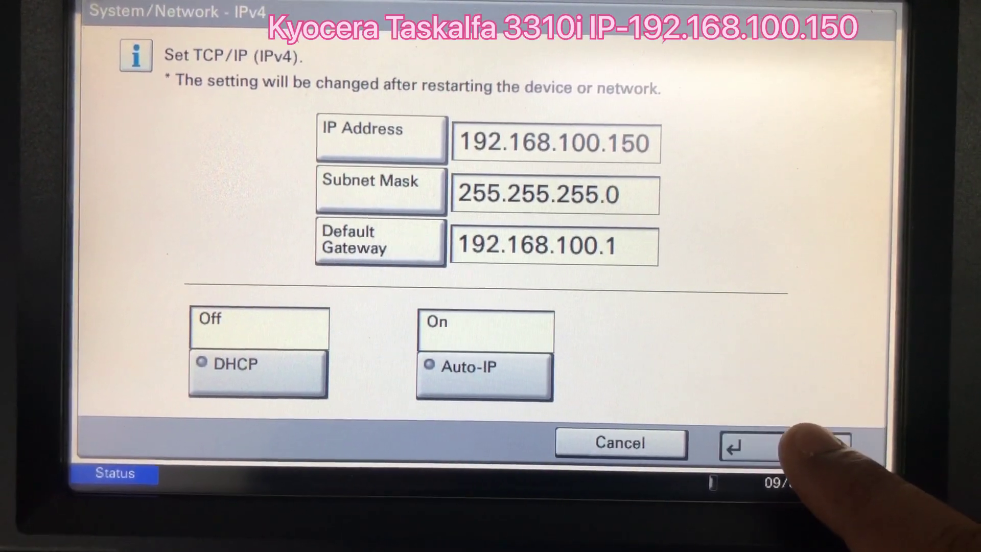
pyautogui.click(798, 448)
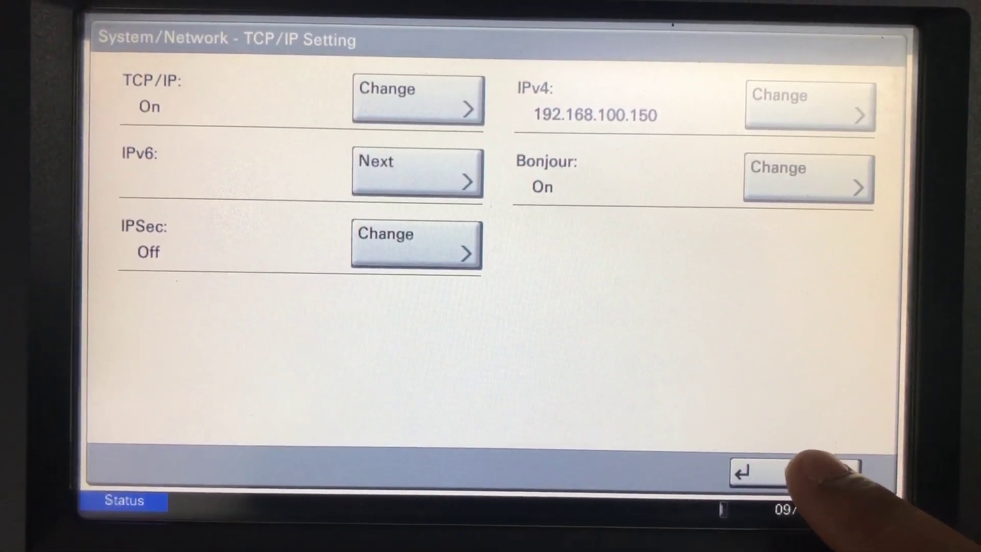
pyautogui.click(794, 463)
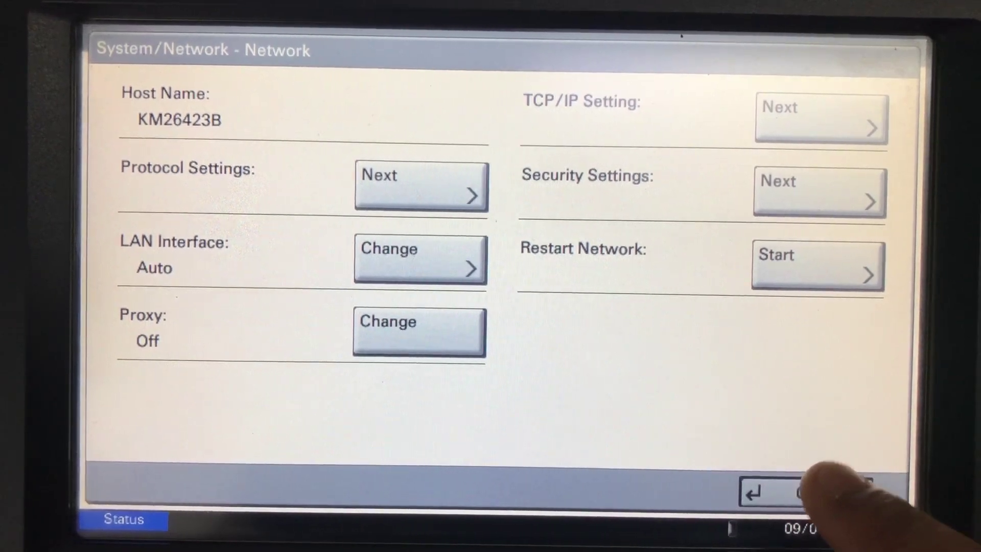
pyautogui.click(808, 490)
pyautogui.click(805, 491)
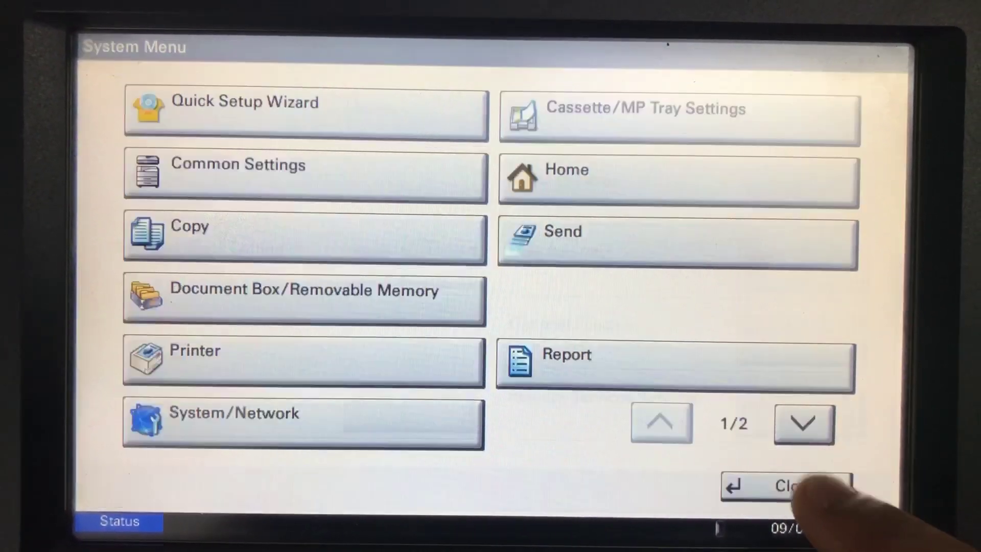
pyautogui.click(805, 477)
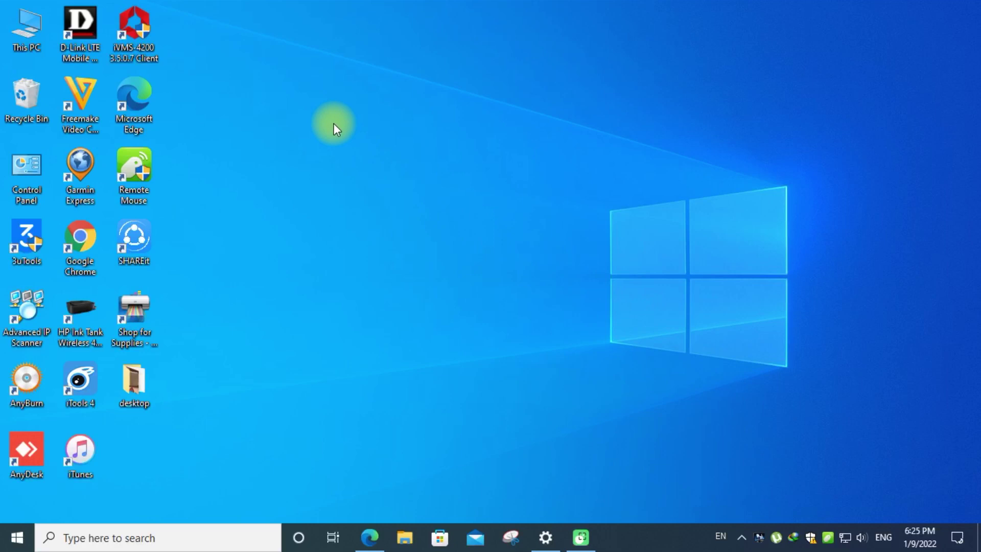
# - Create a new desktop folder named 'scan taskalfa3010'
pyautogui.rightClick(235, 75)
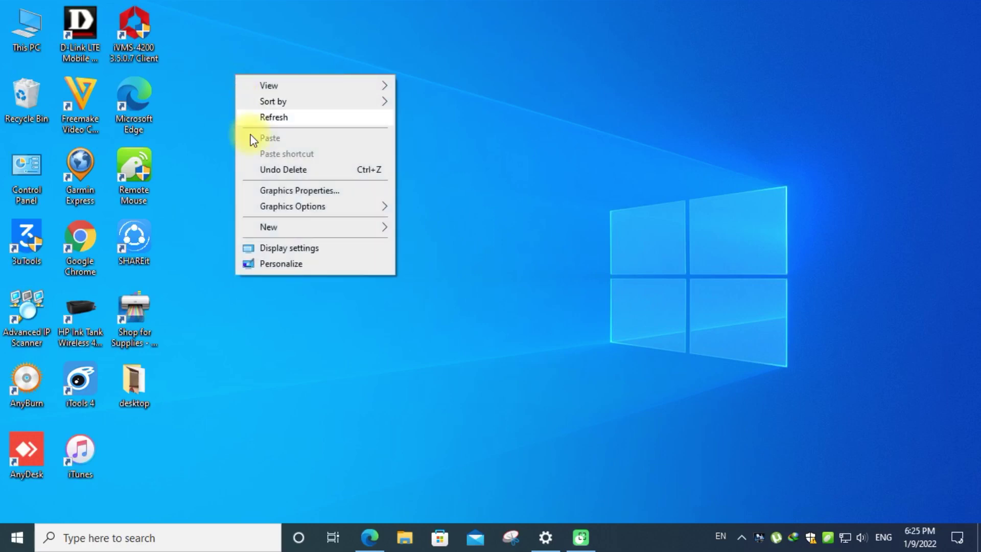
pyautogui.moveTo(266, 228)
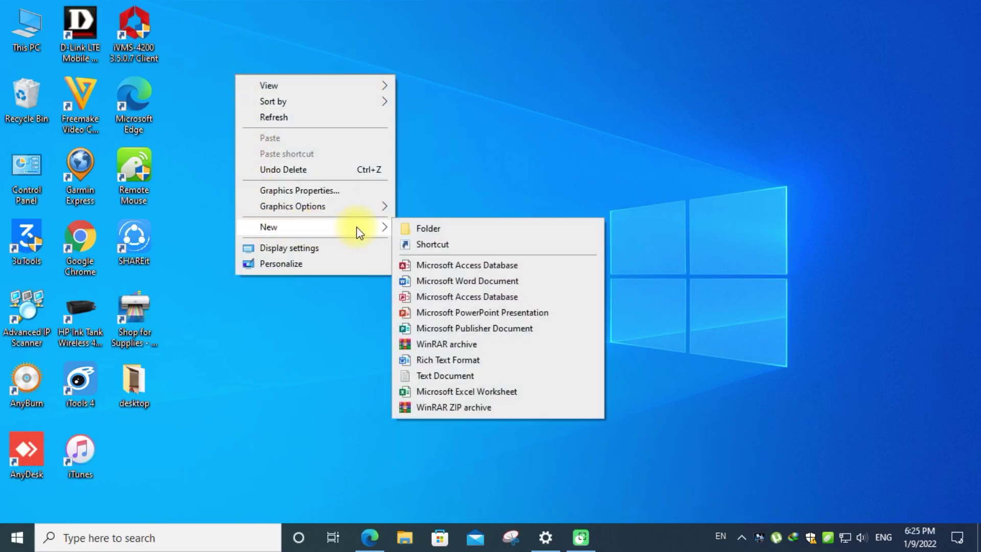
pyautogui.click(410, 229)
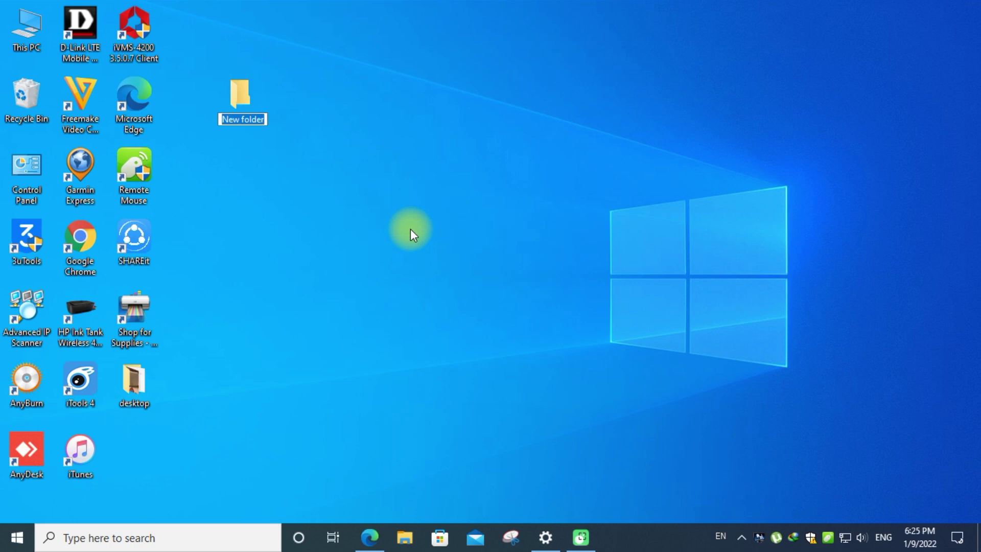
pyautogui.write('sc')
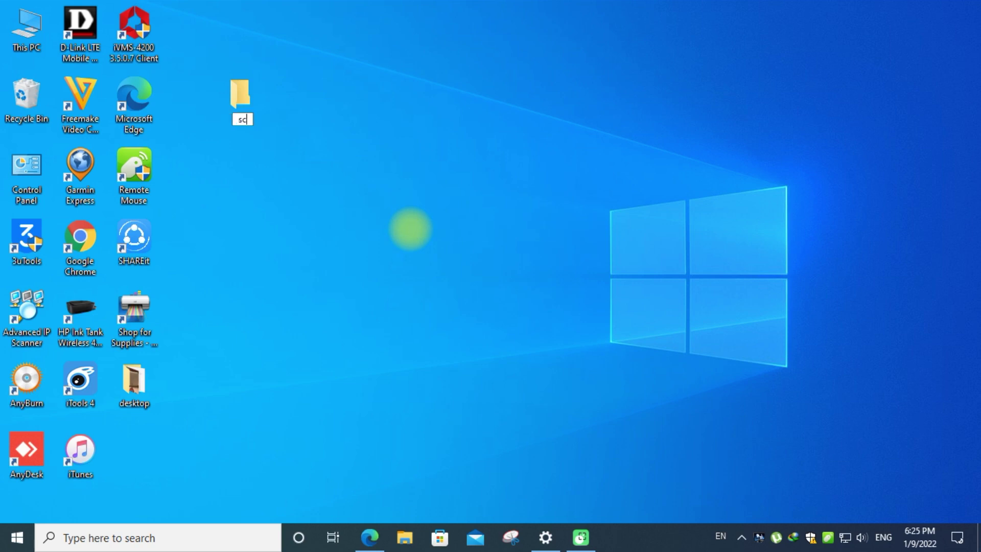
pyautogui.write('an taskalf')
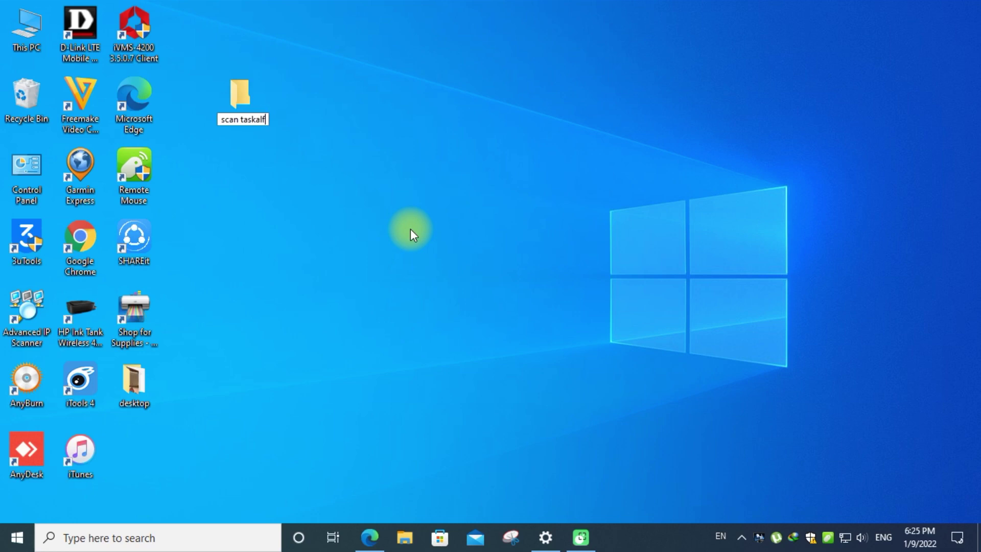
pyautogui.write('a3')
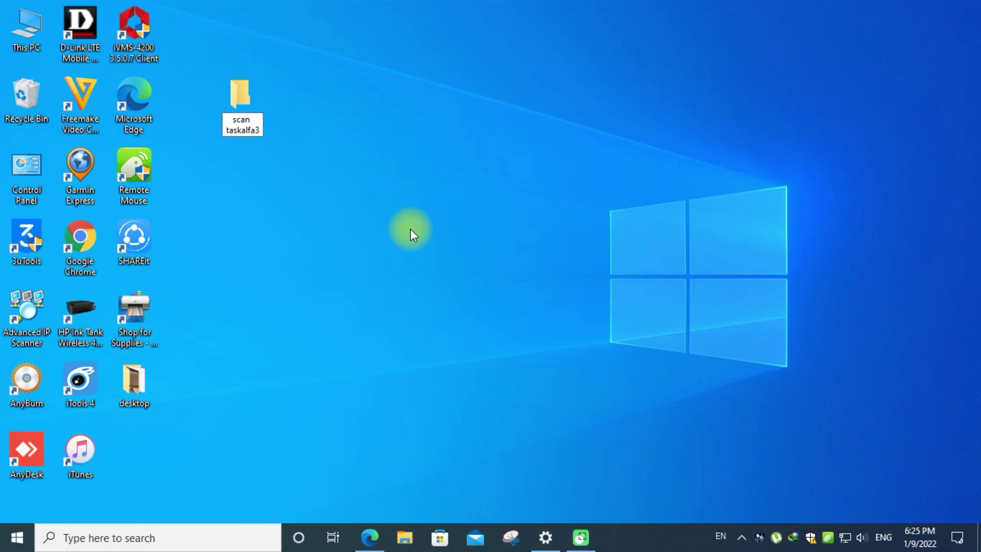
pyautogui.write('010')
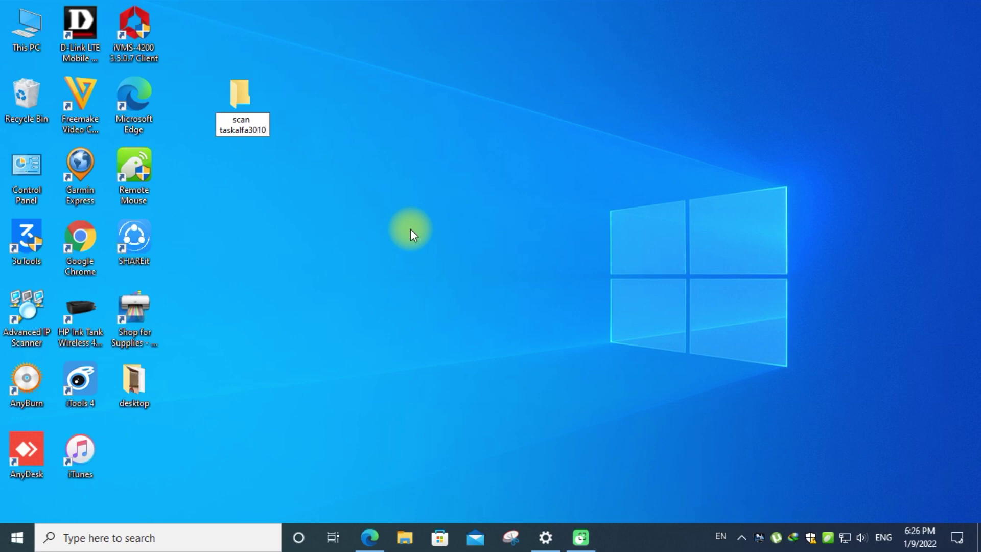
# - Commit the folder name 'scan taskalfa3010'
pyautogui.press('Return')
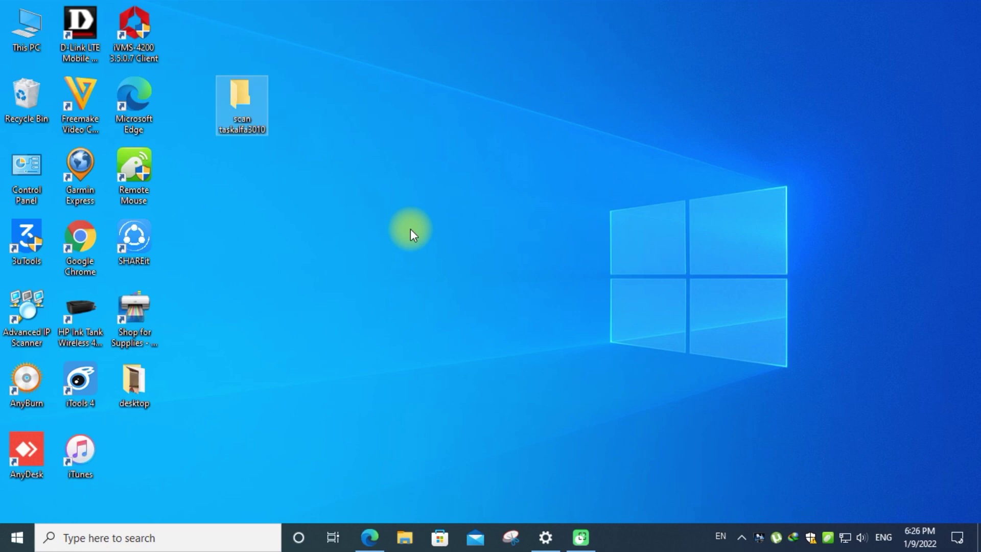
pyautogui.click(252, 116)
pyautogui.rightClick(251, 117)
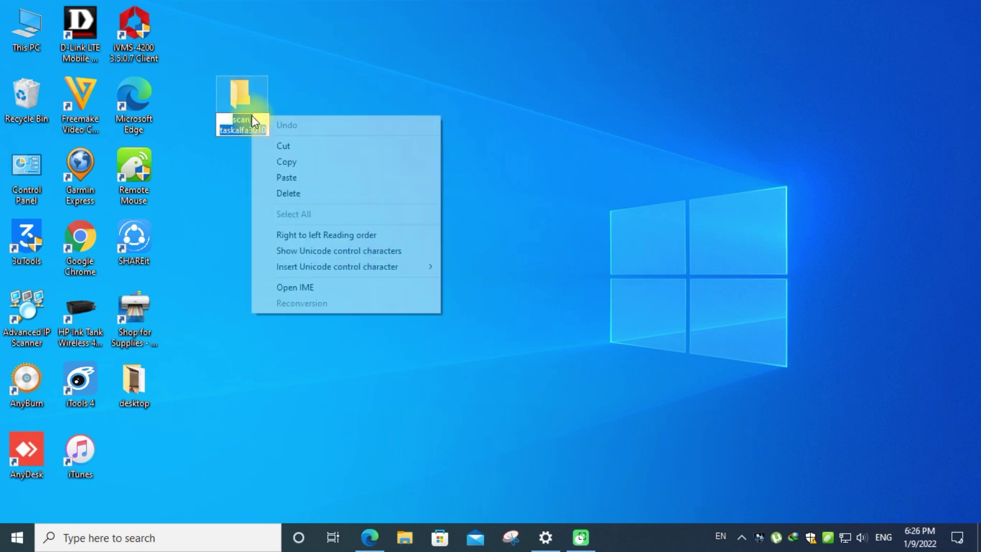
pyautogui.click(307, 90)
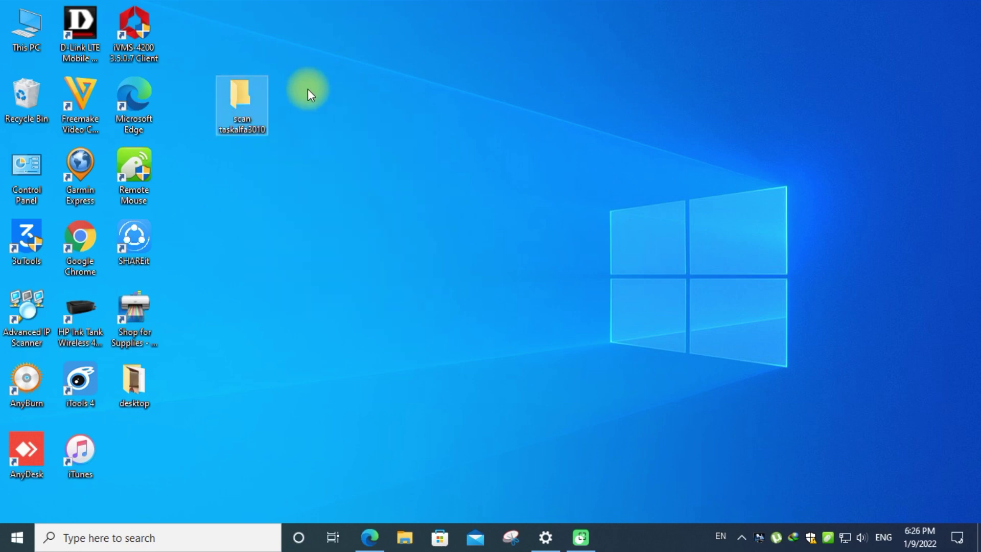
# - Share the folder from its Properties Sharing tab with Everyone at Read/Write
pyautogui.rightClick(250, 94)
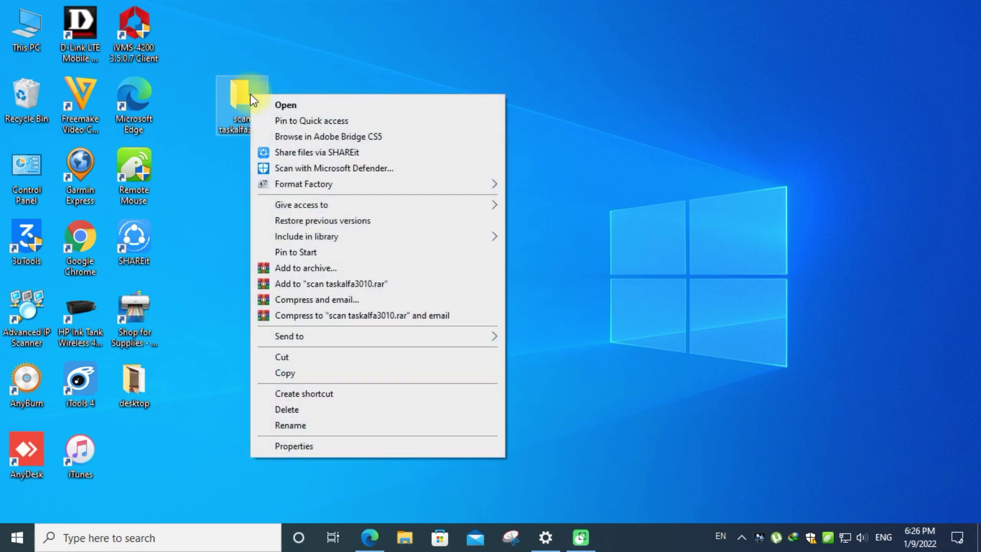
pyautogui.click(294, 447)
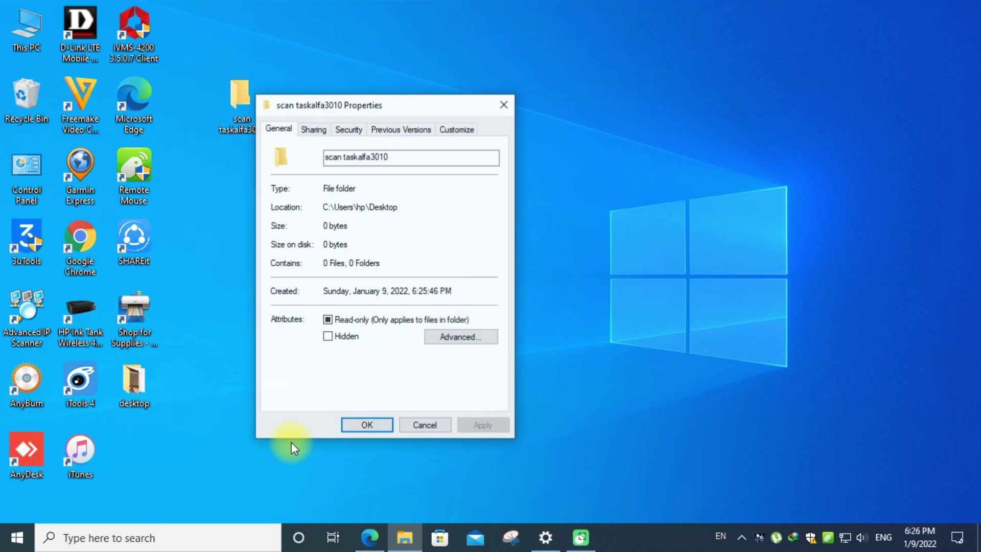
pyautogui.click(310, 130)
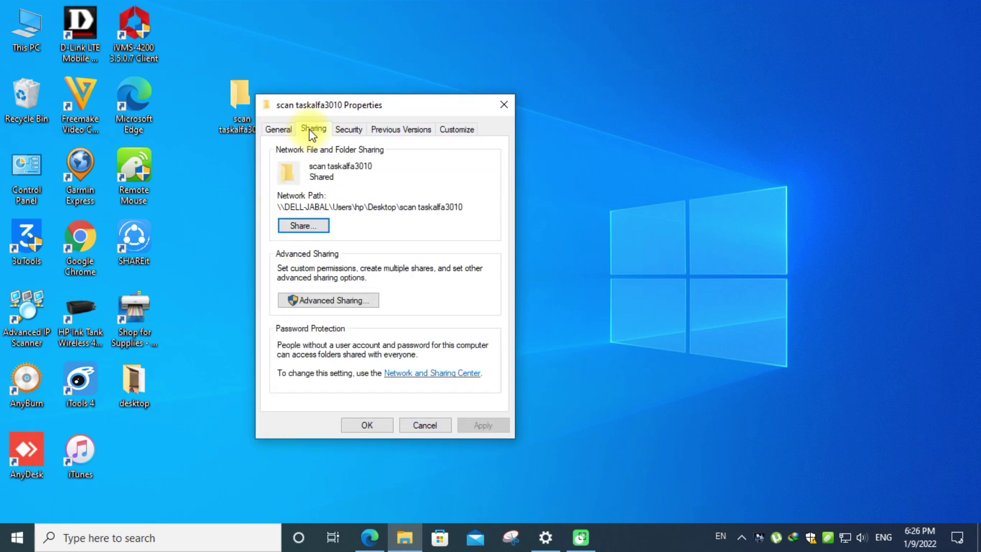
pyautogui.click(315, 233)
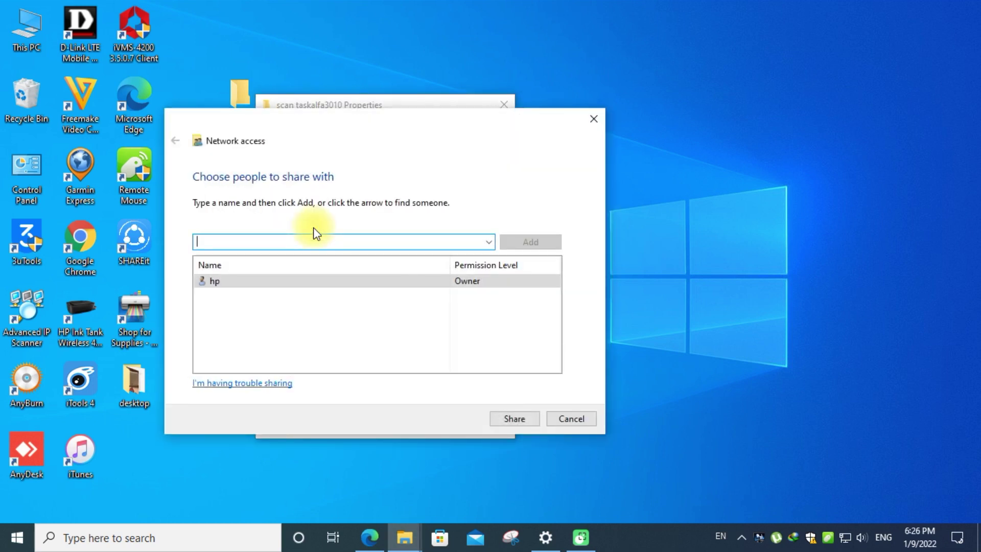
pyautogui.click(490, 242)
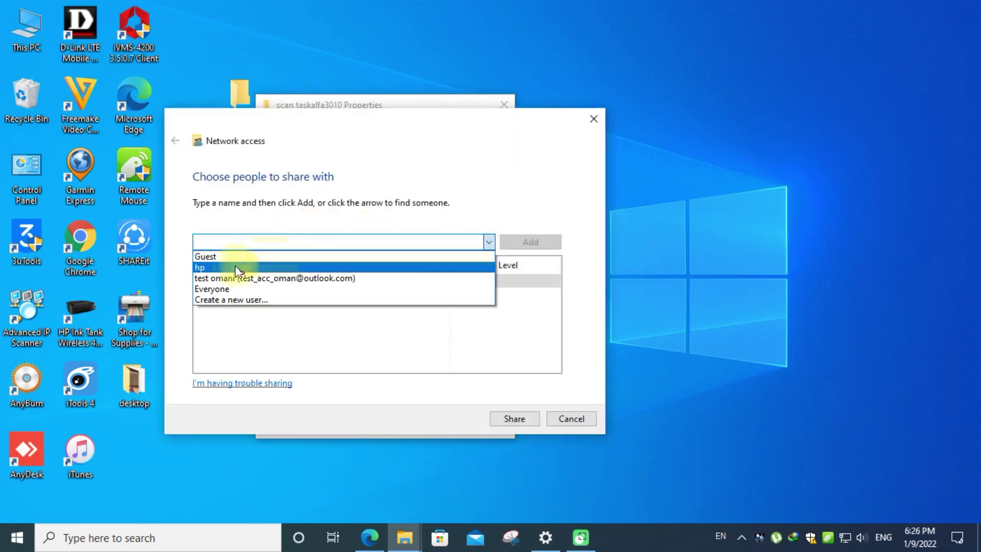
pyautogui.click(230, 289)
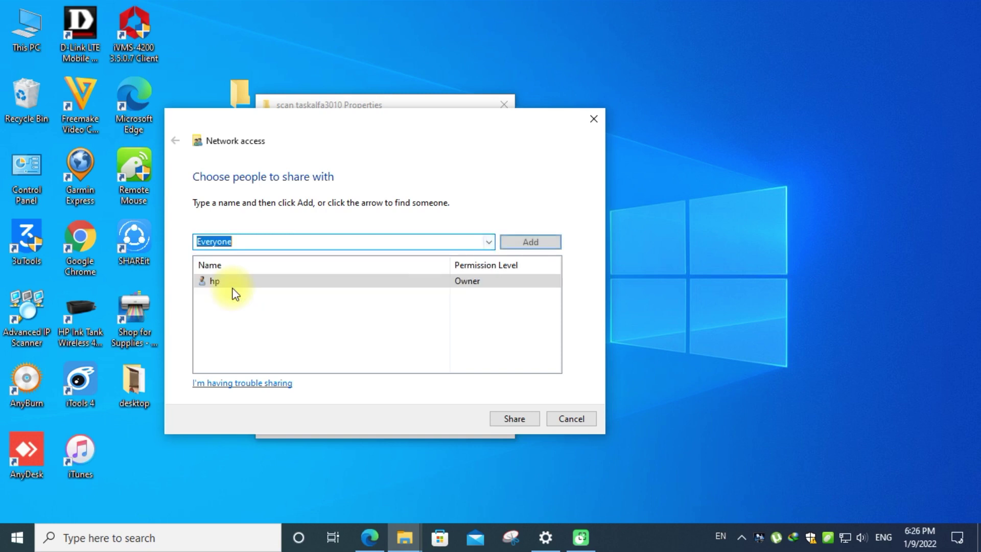
pyautogui.click(534, 248)
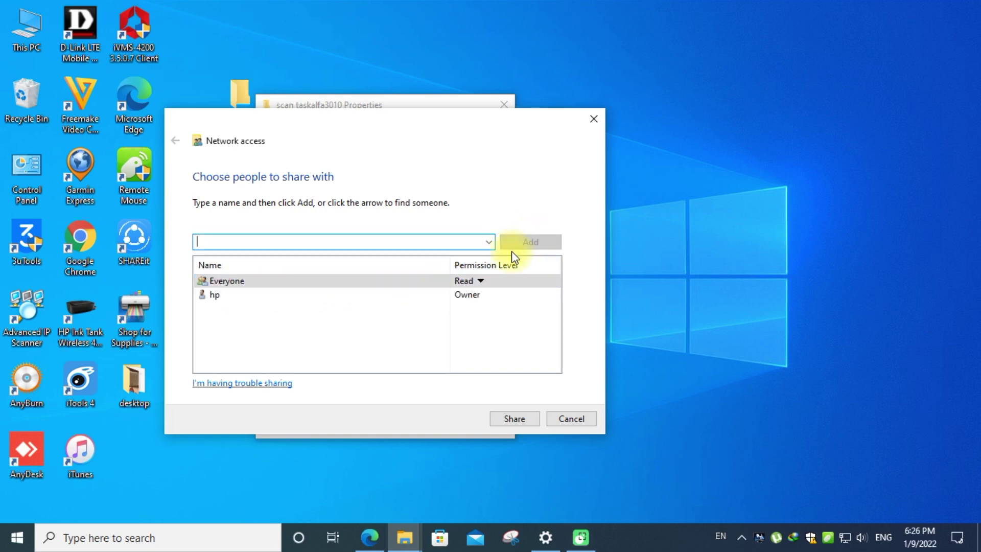
pyautogui.click(479, 281)
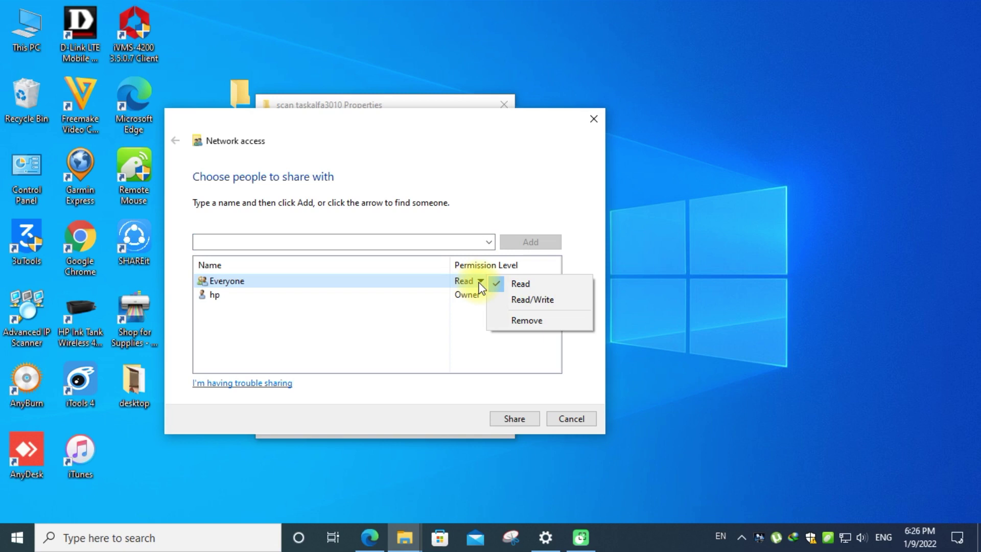
pyautogui.click(517, 301)
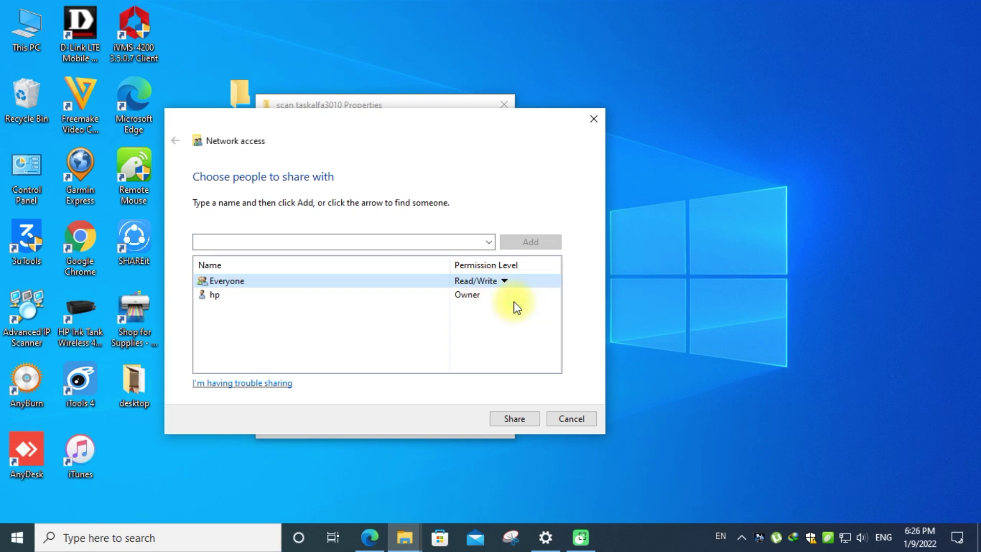
pyautogui.click(513, 419)
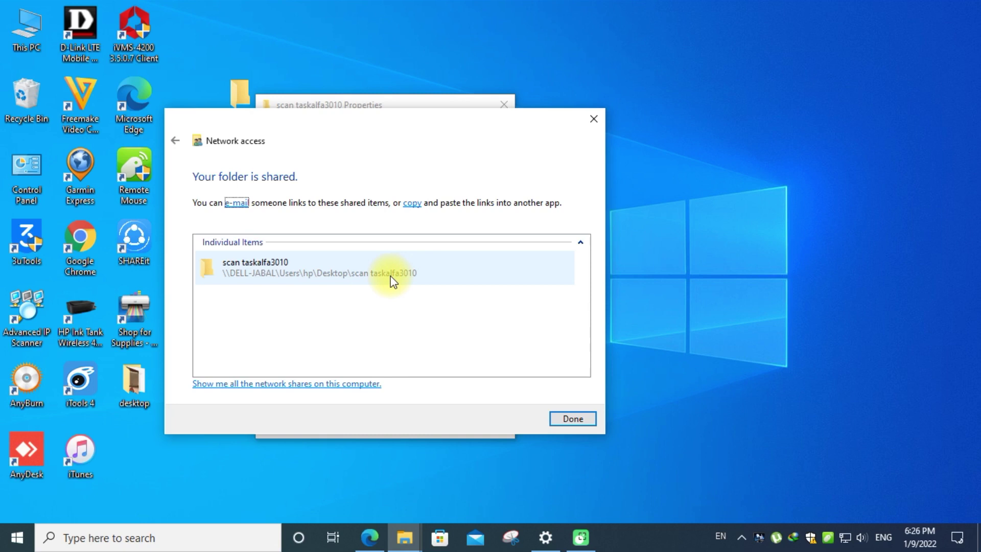
# - Dismiss the sharing confirmation and enable 'Share this folder' in Advanced Sharing
pyautogui.click(559, 422)
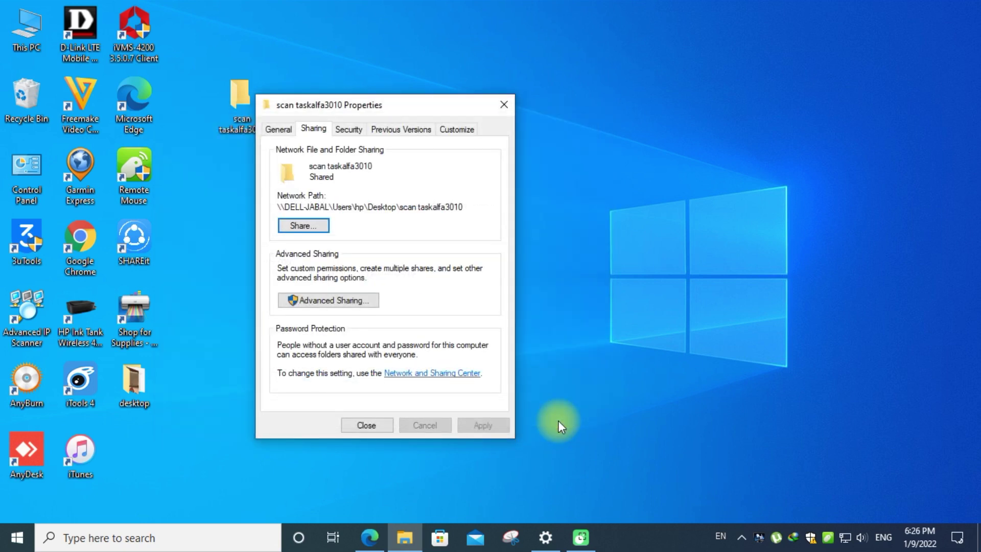
pyautogui.click(342, 305)
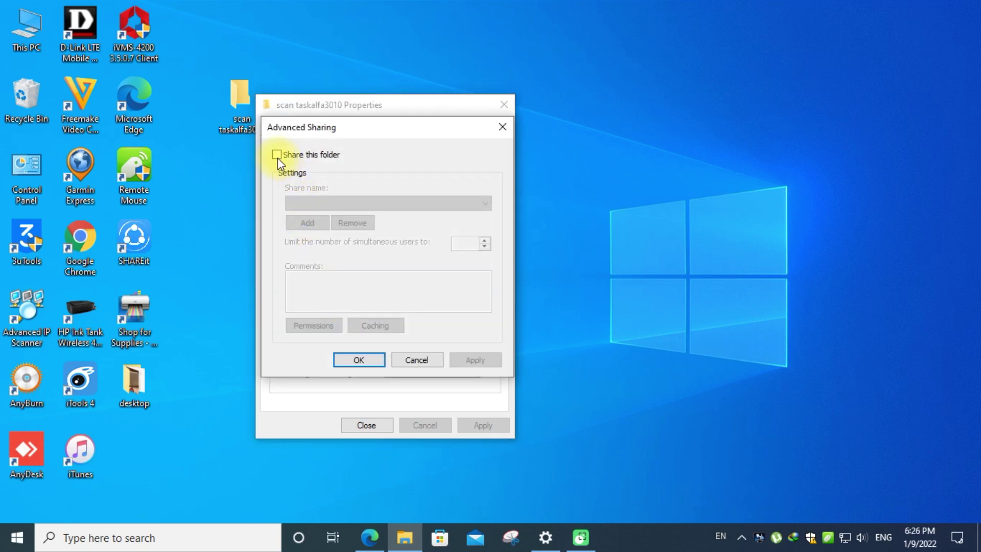
pyautogui.click(277, 154)
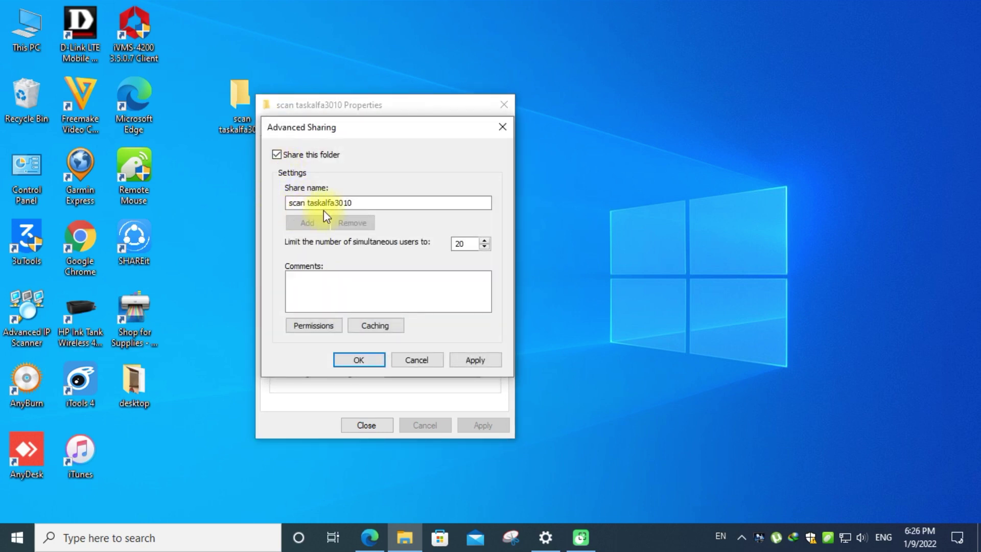
pyautogui.click(343, 202)
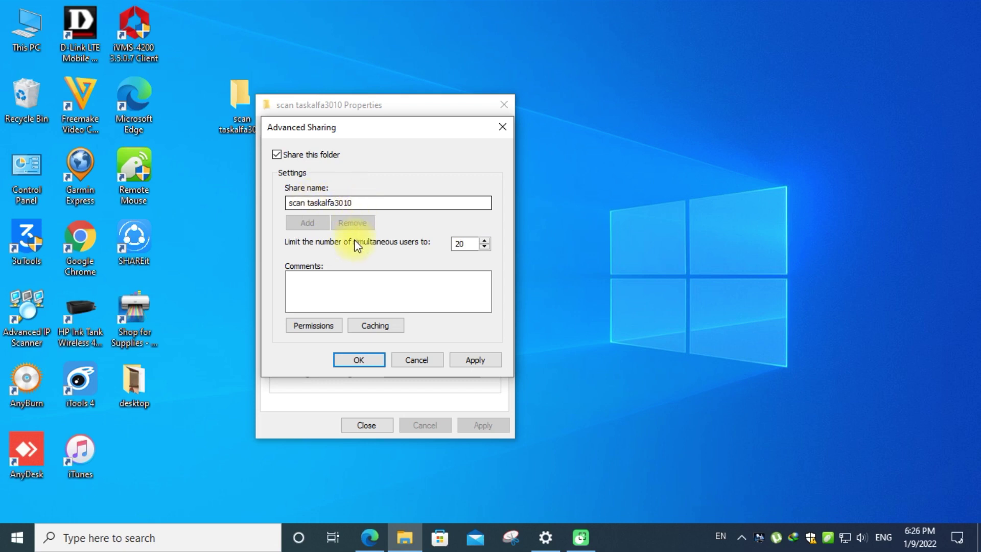
# - Give Everyone Full Control in the share permissions, apply everything, and close Properties
pyautogui.click(329, 326)
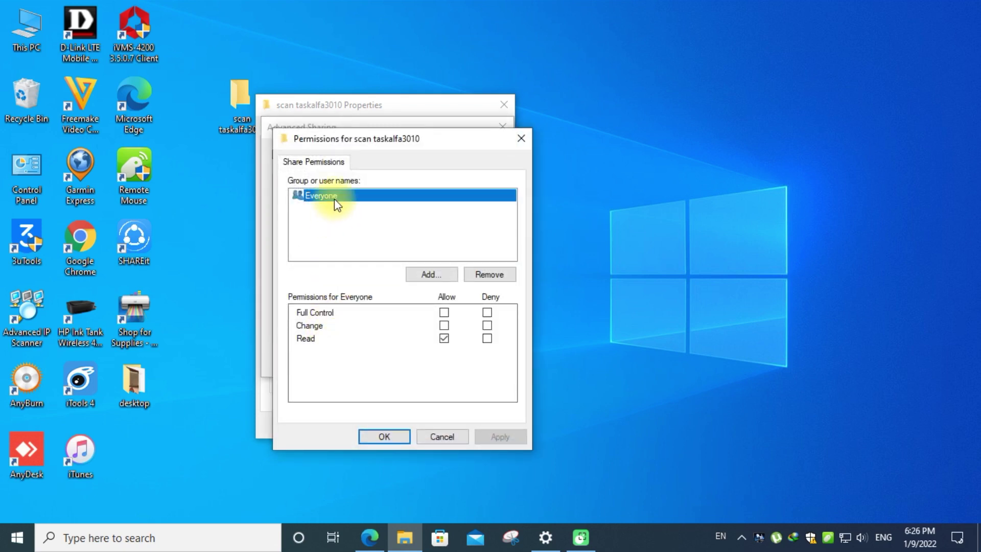
pyautogui.click(444, 314)
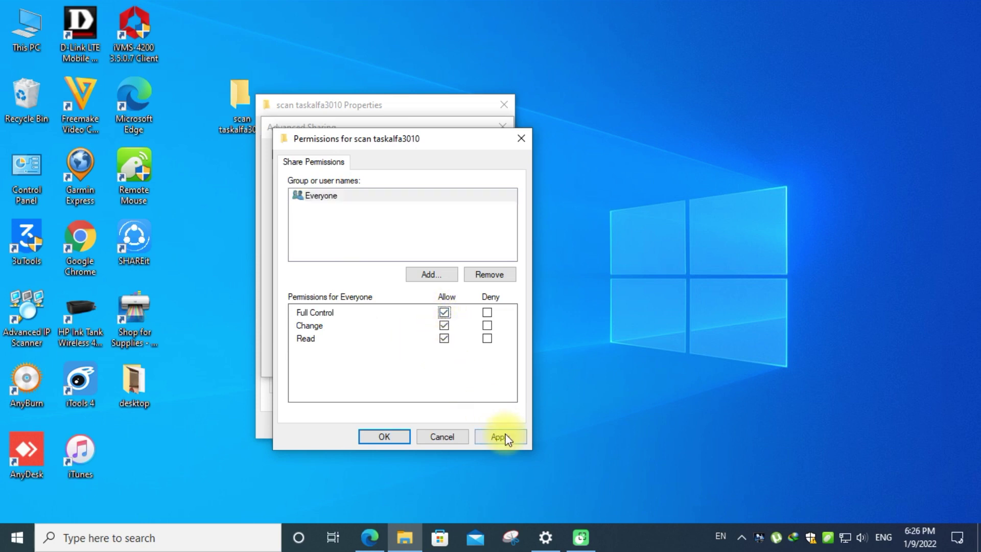
pyautogui.click(506, 438)
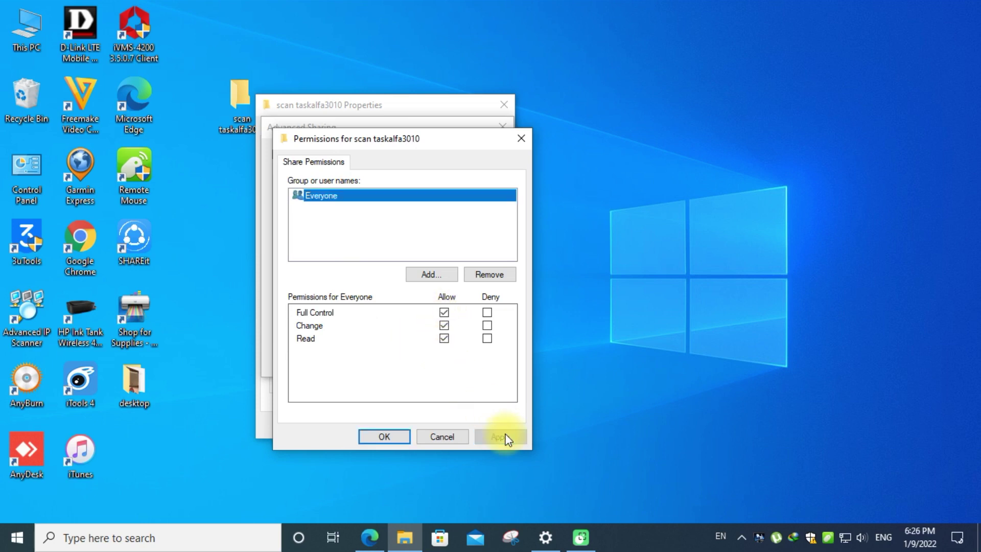
pyautogui.click(398, 437)
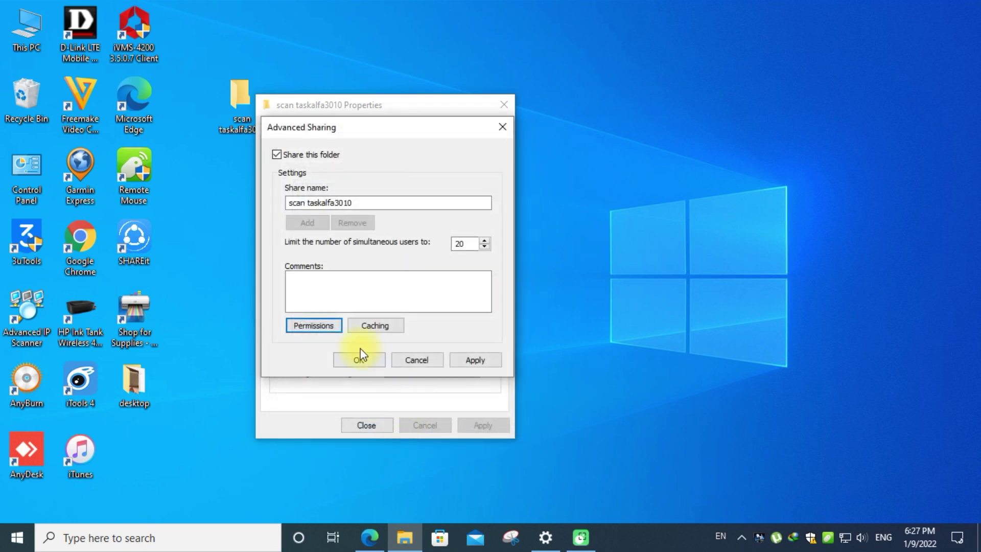
pyautogui.click(463, 360)
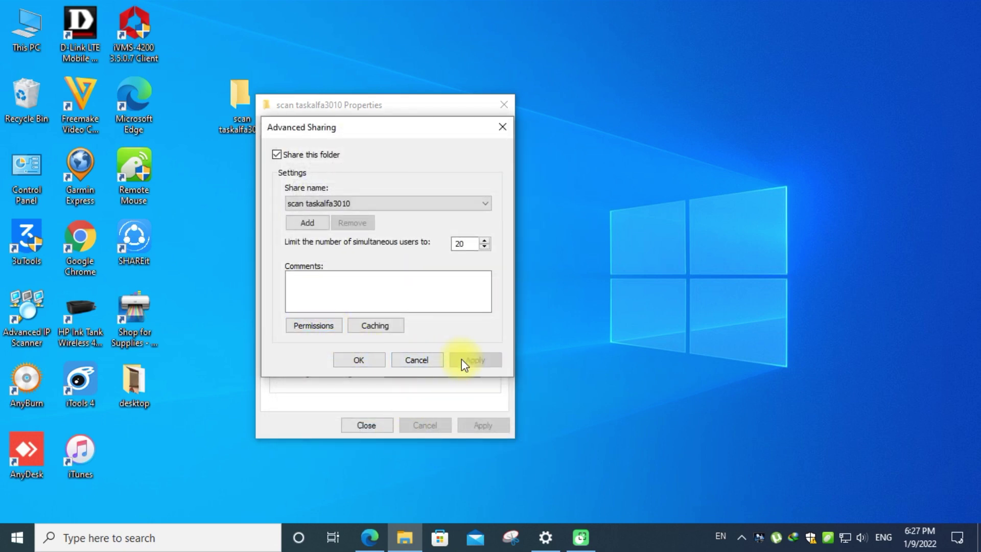
pyautogui.click(364, 361)
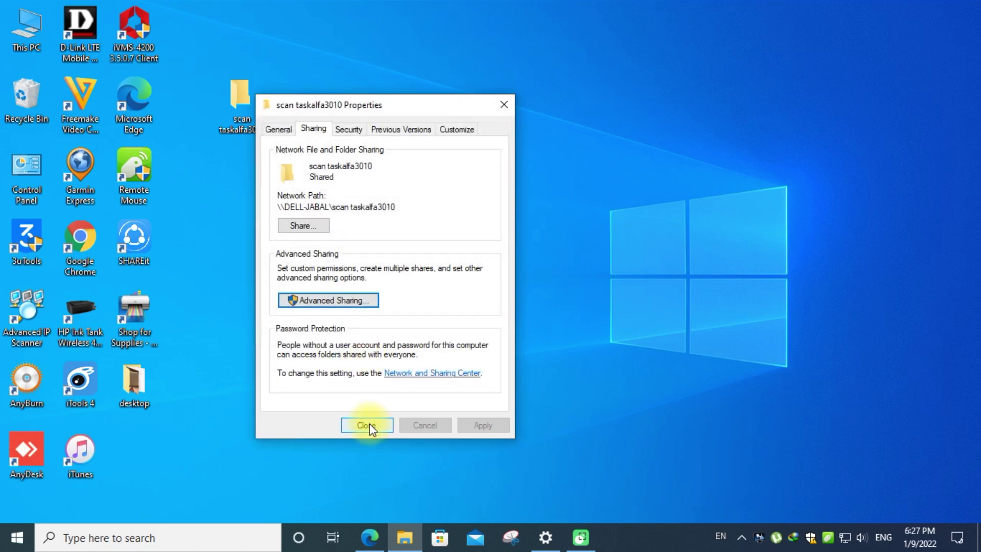
pyautogui.click(368, 426)
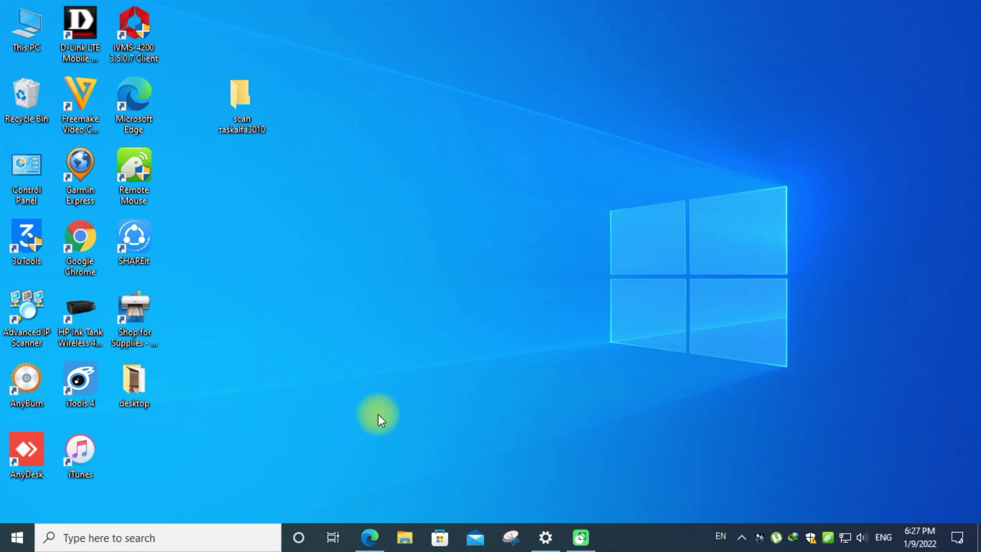
# - Launch Edge and load the printer's page at 192.168.100.150
pyautogui.click(373, 535)
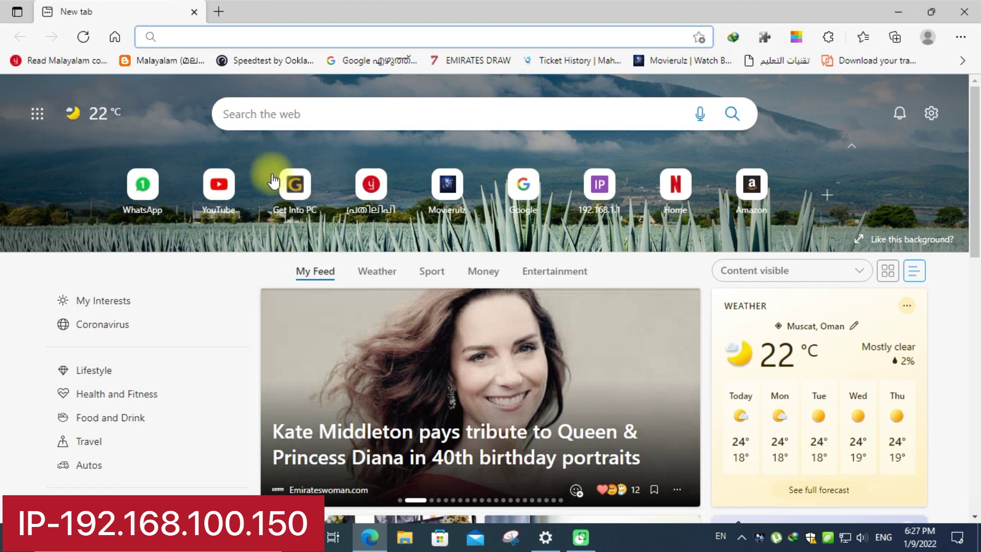
pyautogui.click(235, 40)
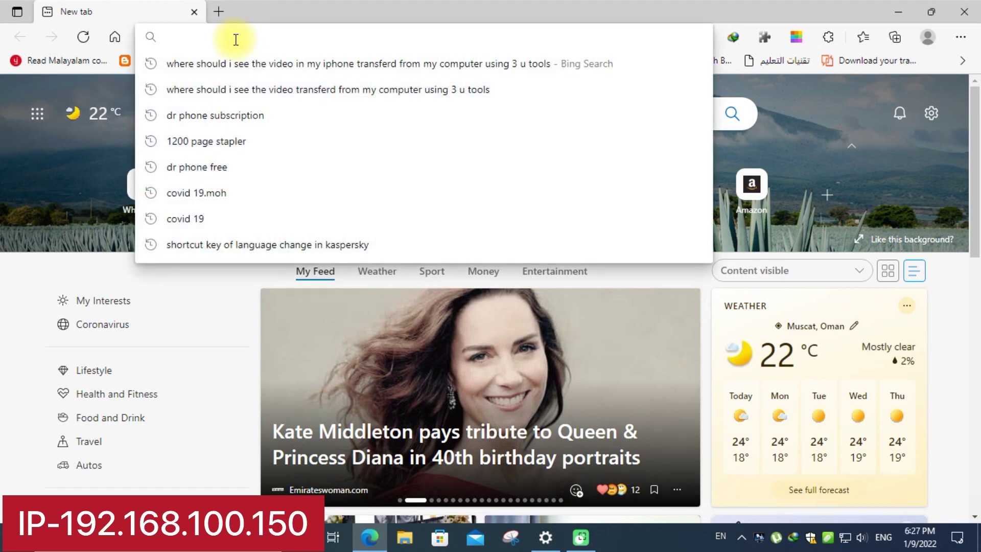
pyautogui.write('192.16')
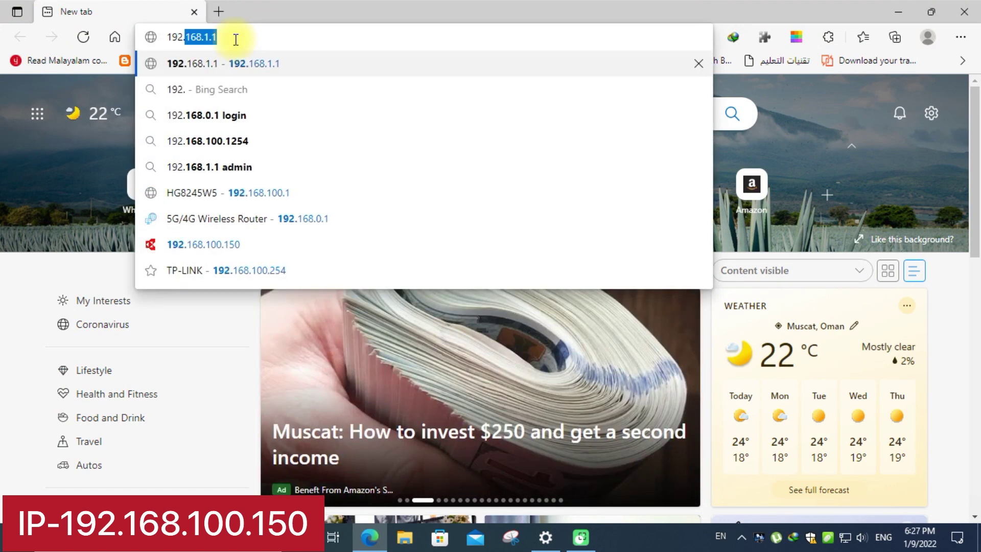
pyautogui.write('8.1')
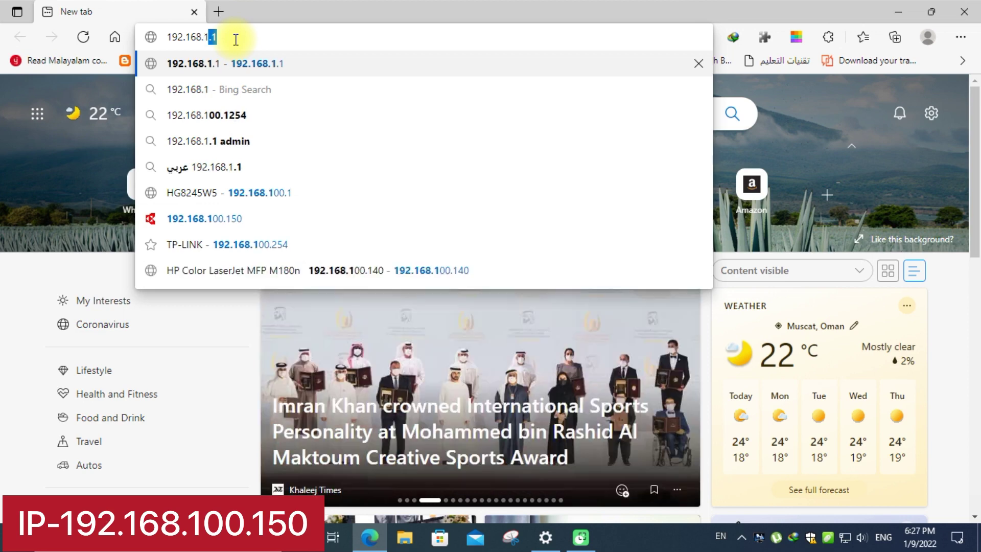
pyautogui.write('00.')
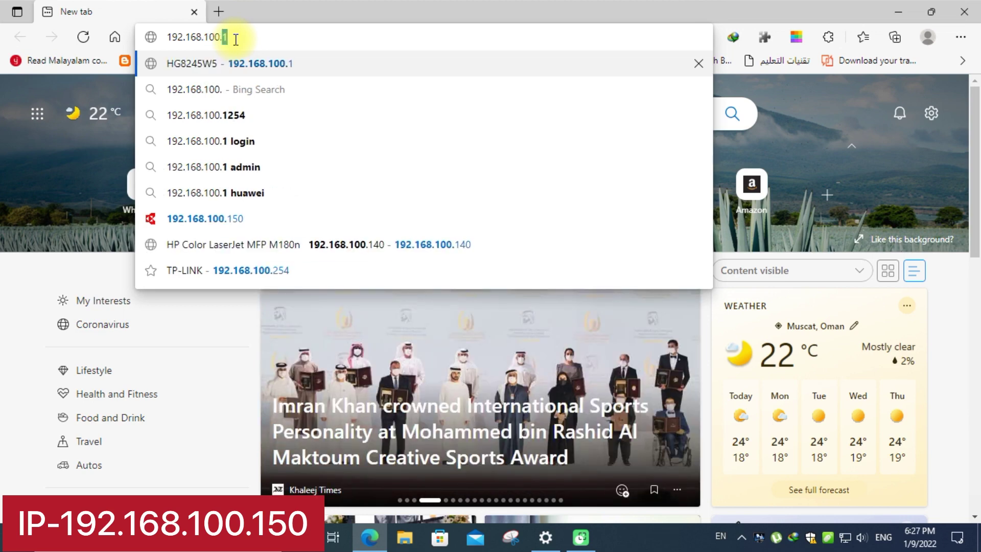
pyautogui.write('150')
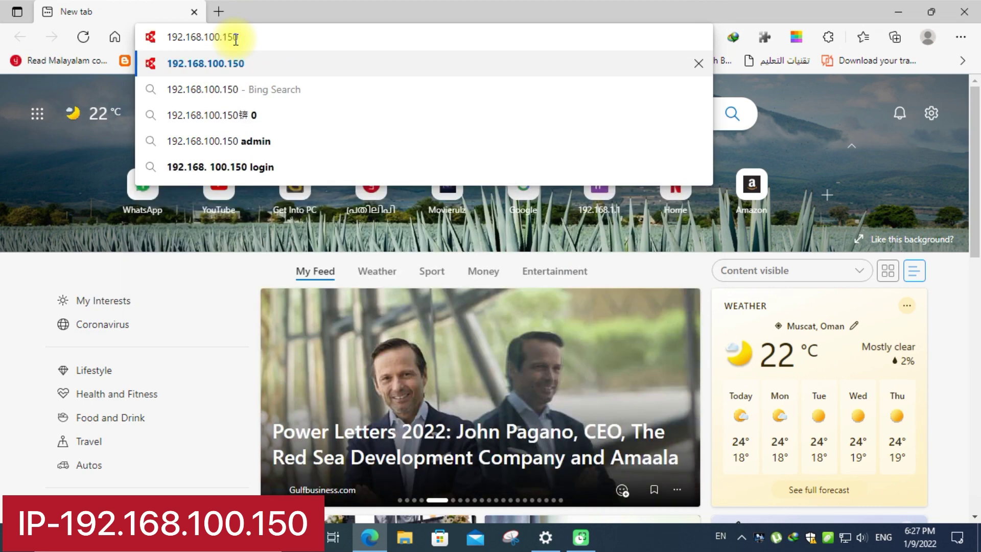
pyautogui.press('Return')
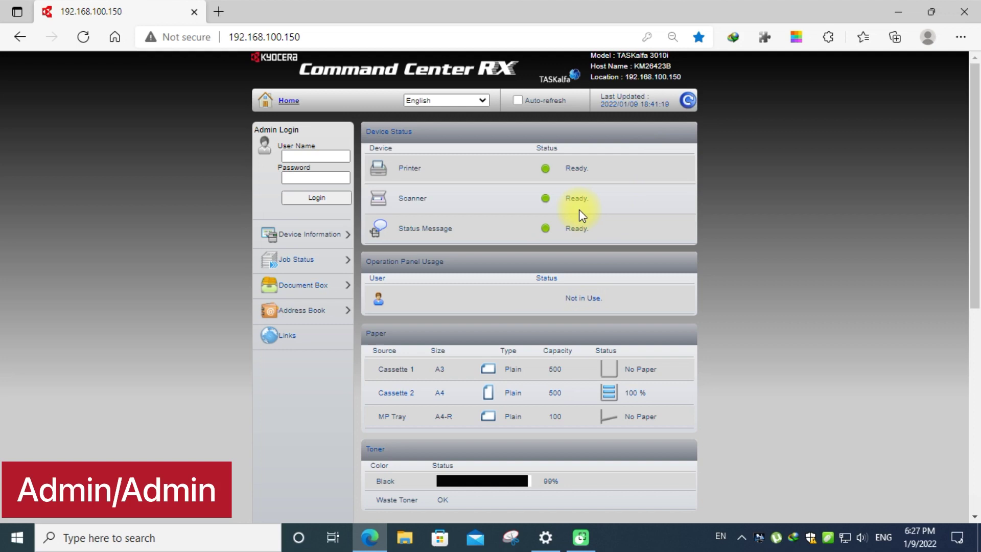
# - Log in to Command Center RX as administrator and expand Address Book in the sidebar
pyautogui.click(311, 156)
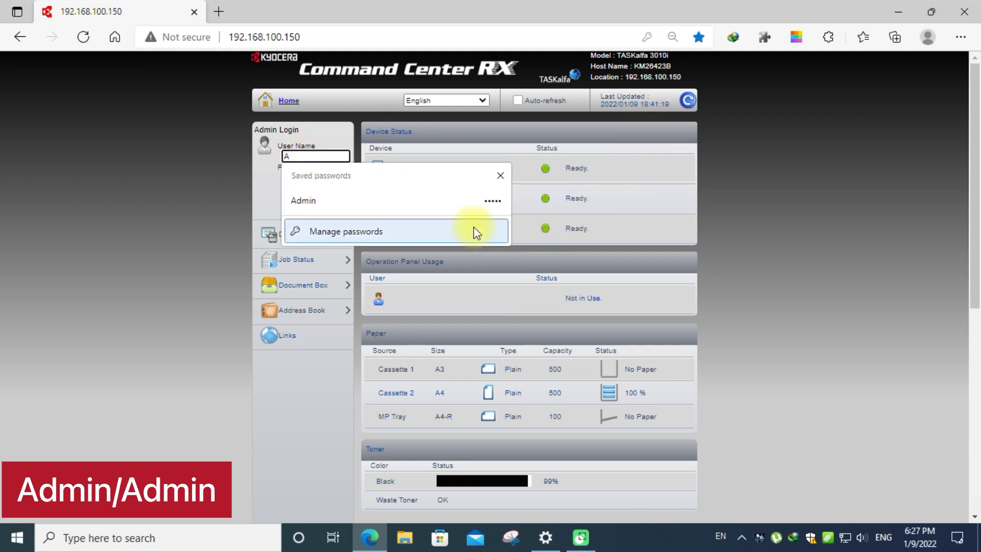
pyautogui.write('Admin')
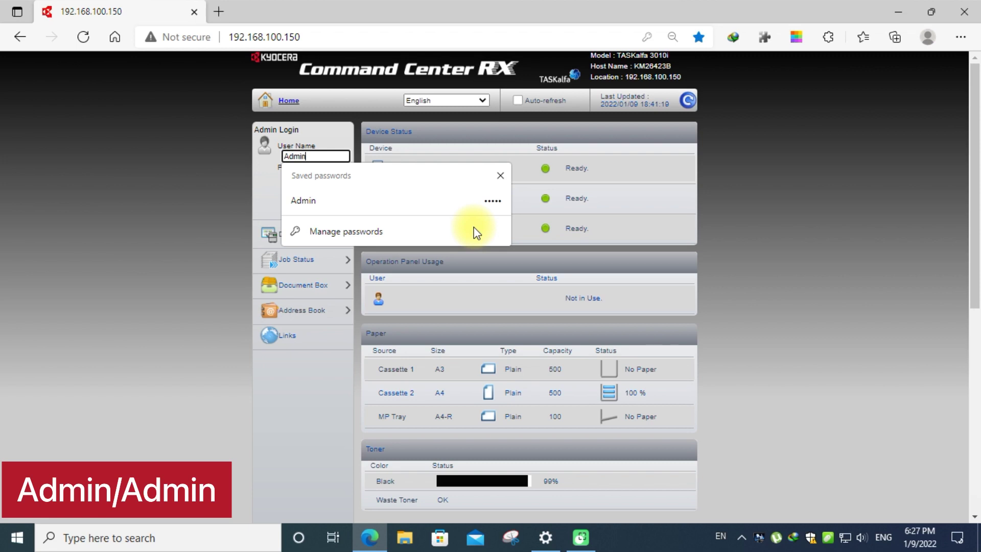
pyautogui.press('Tab')
pyautogui.write('A')
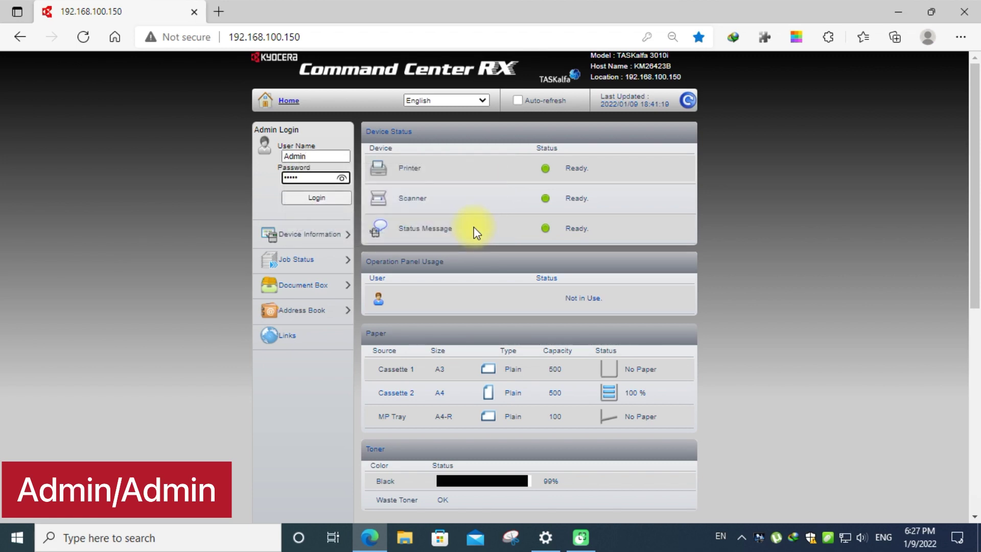
pyautogui.click(342, 178)
pyautogui.click(320, 200)
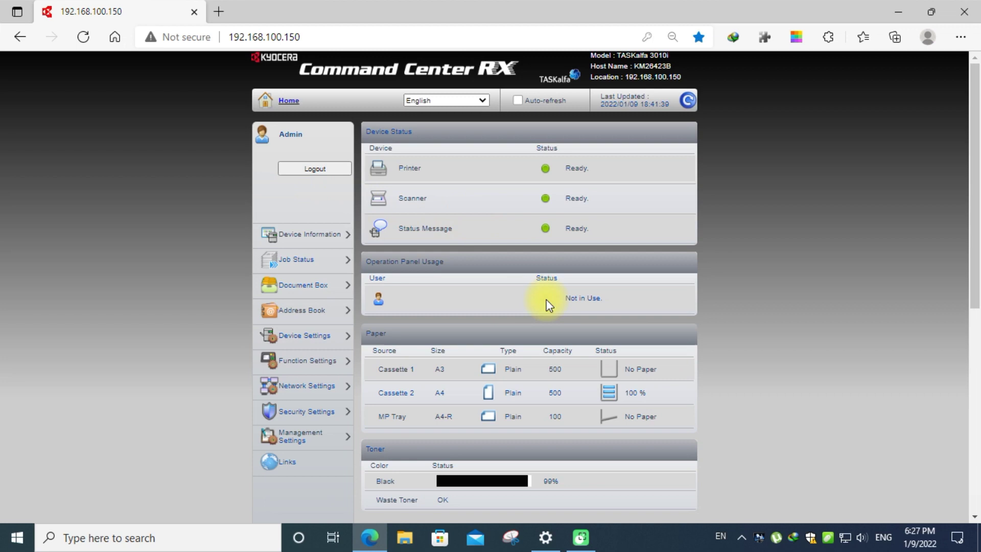
pyautogui.scroll(-3, 552, 317)
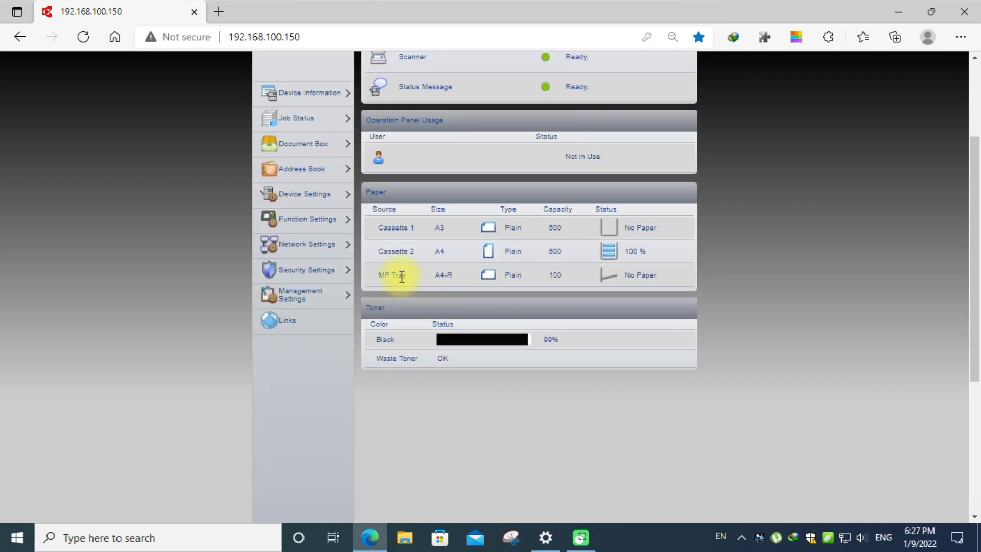
pyautogui.click(323, 177)
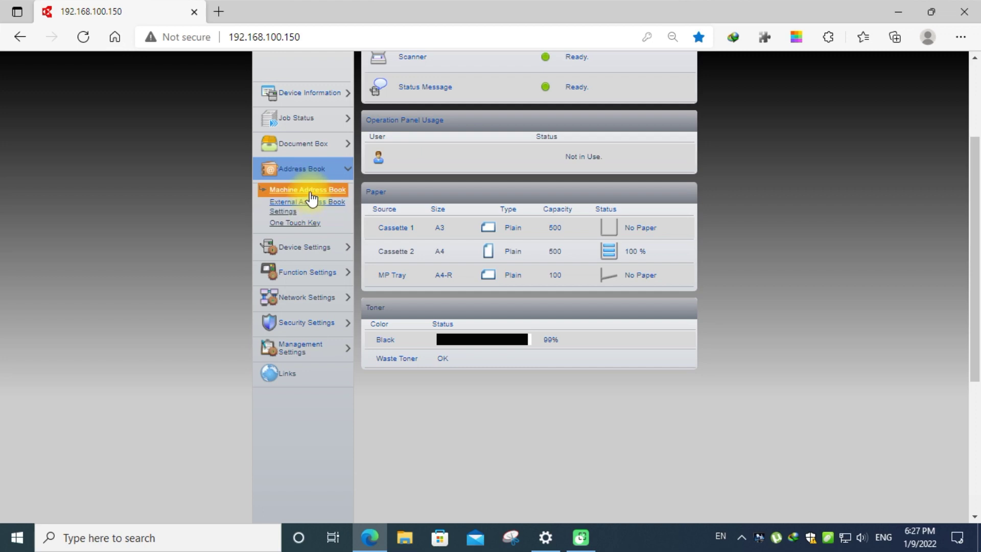
# - Add Machine Address Book contact 0002 named taskalfa3010, then minimize Edge
pyautogui.click(309, 193)
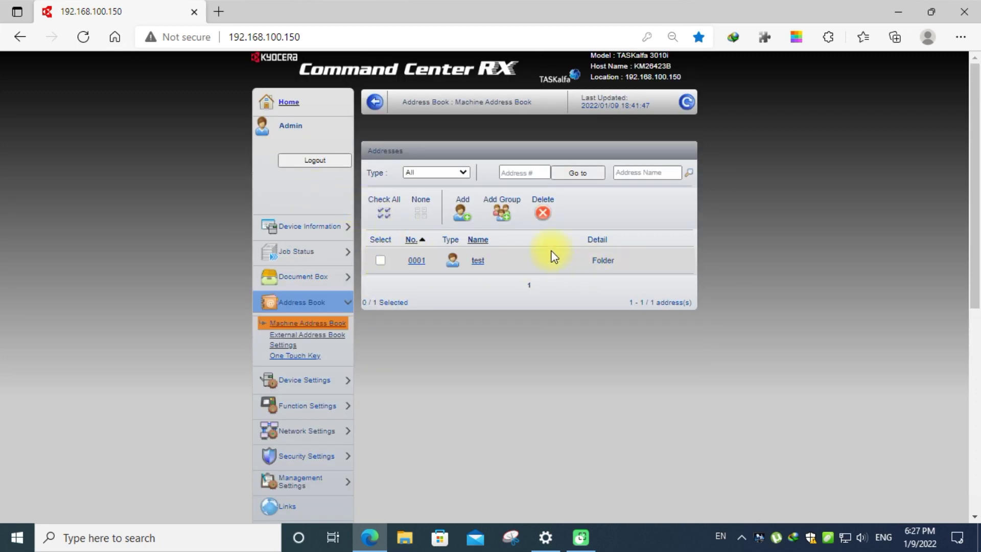
pyautogui.click(461, 214)
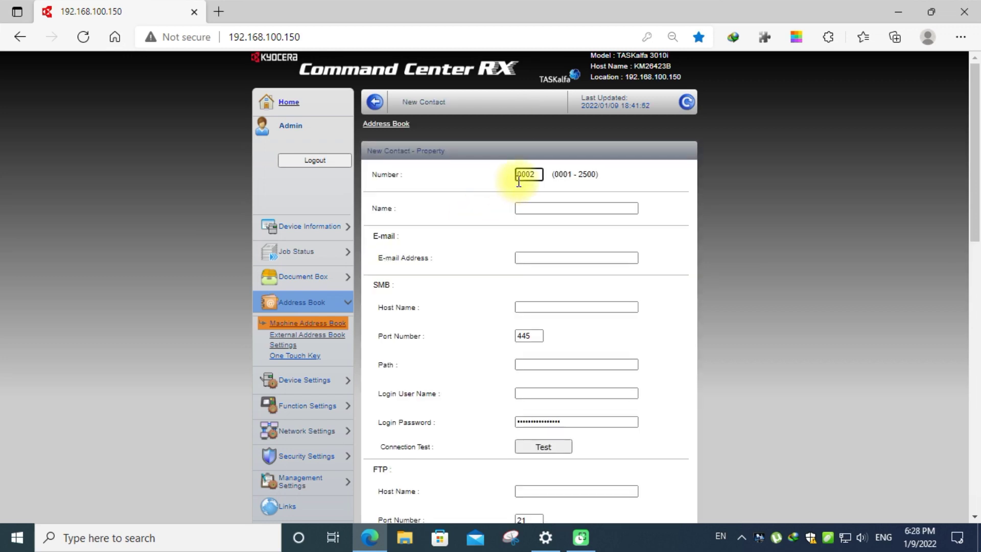
pyautogui.click(525, 207)
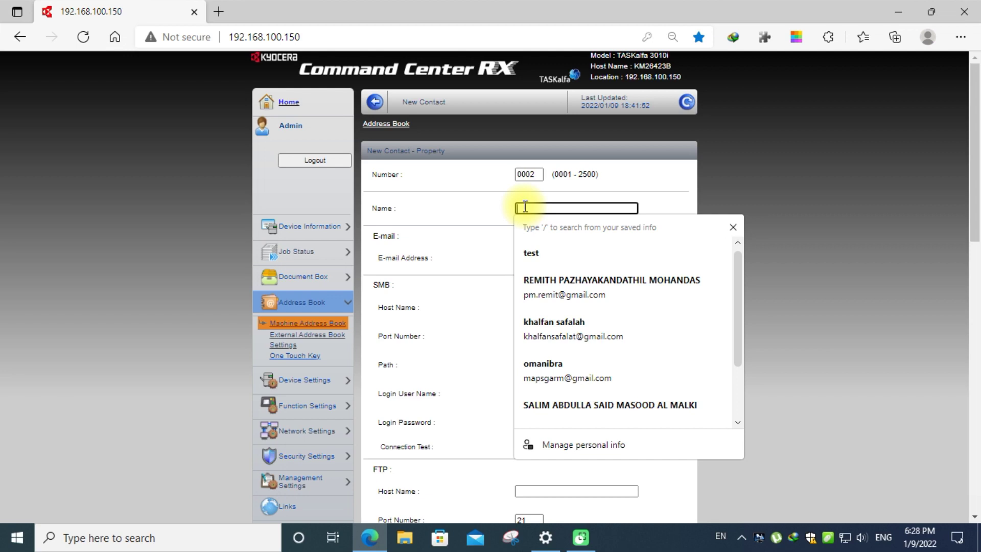
pyautogui.write('sa')
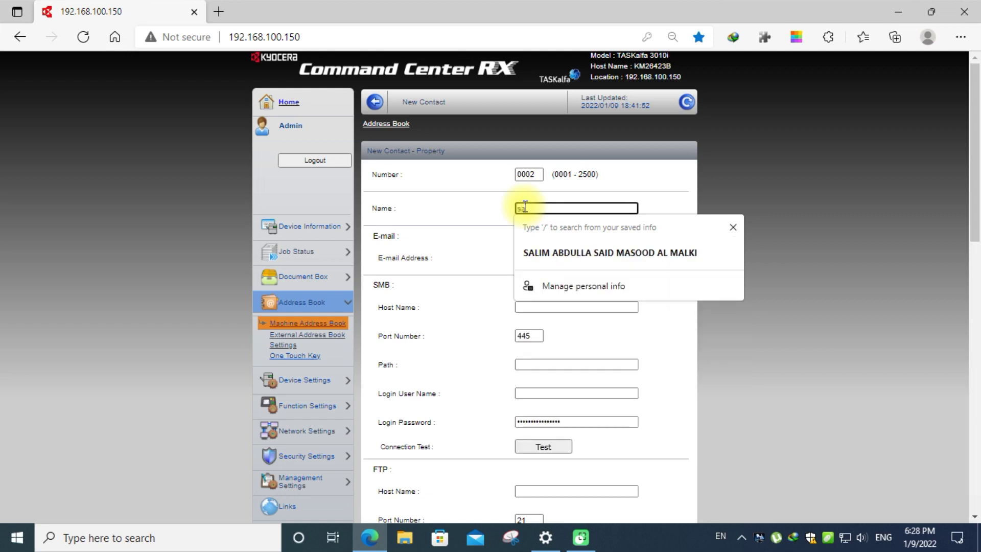
pyautogui.press('BackSpace')
pyautogui.press('BackSpace')
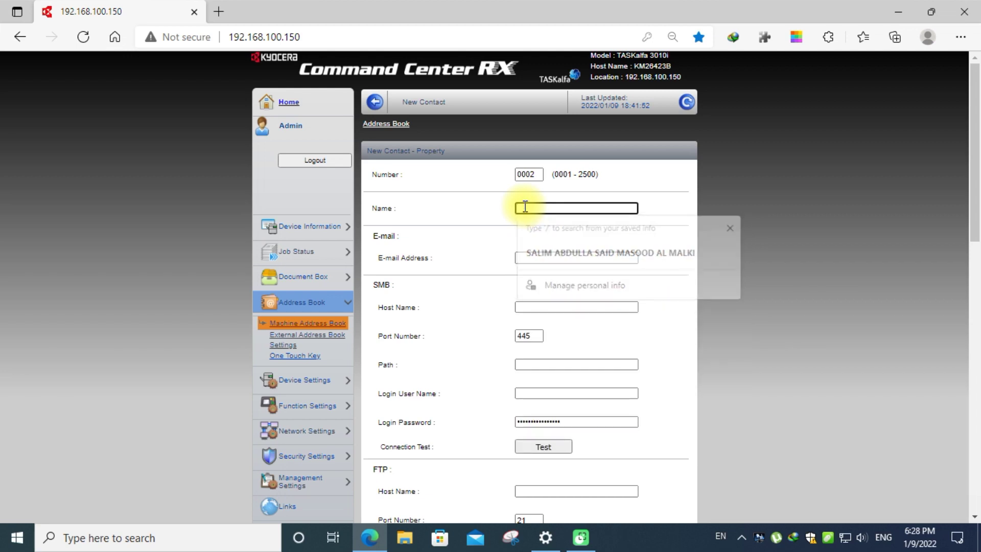
pyautogui.write('taskalfa3010')
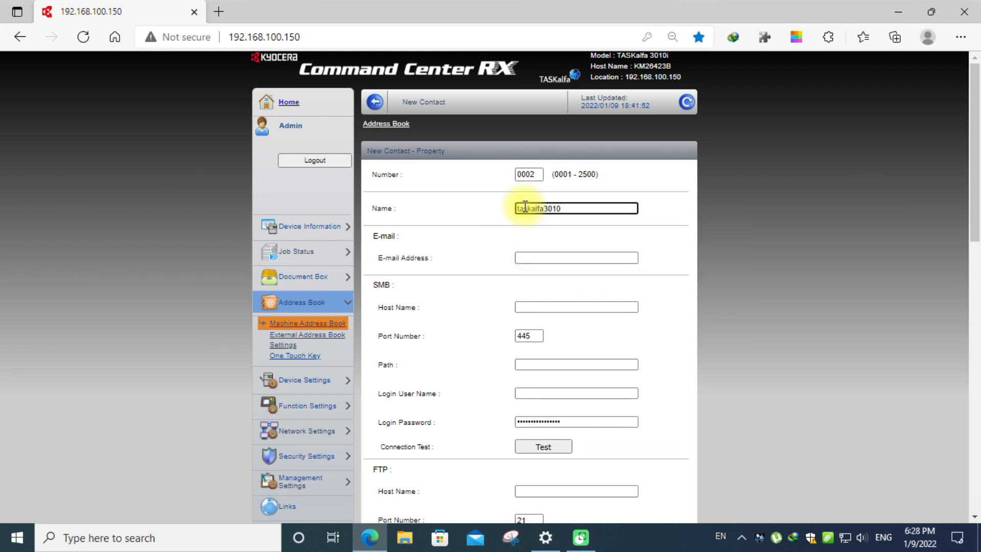
pyautogui.click(532, 309)
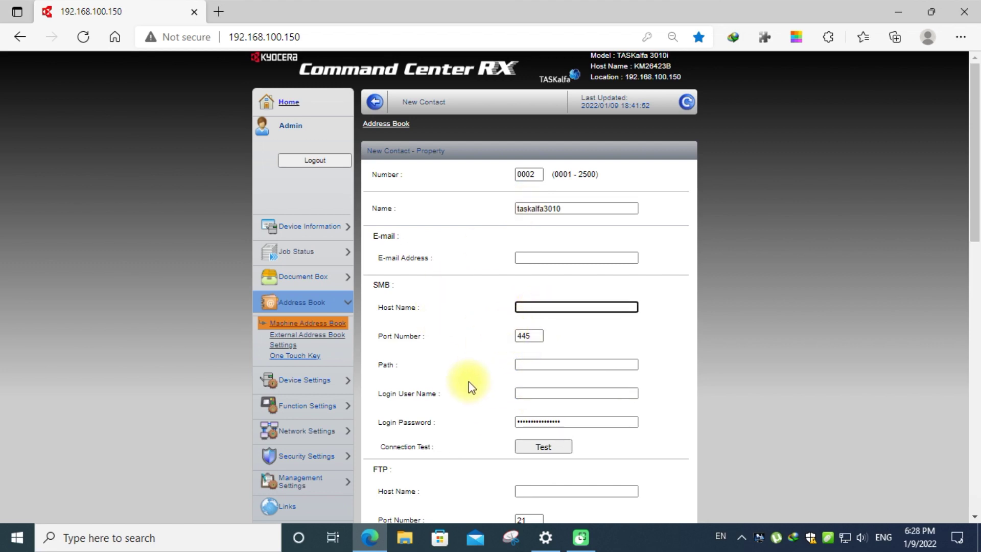
pyautogui.click(891, 13)
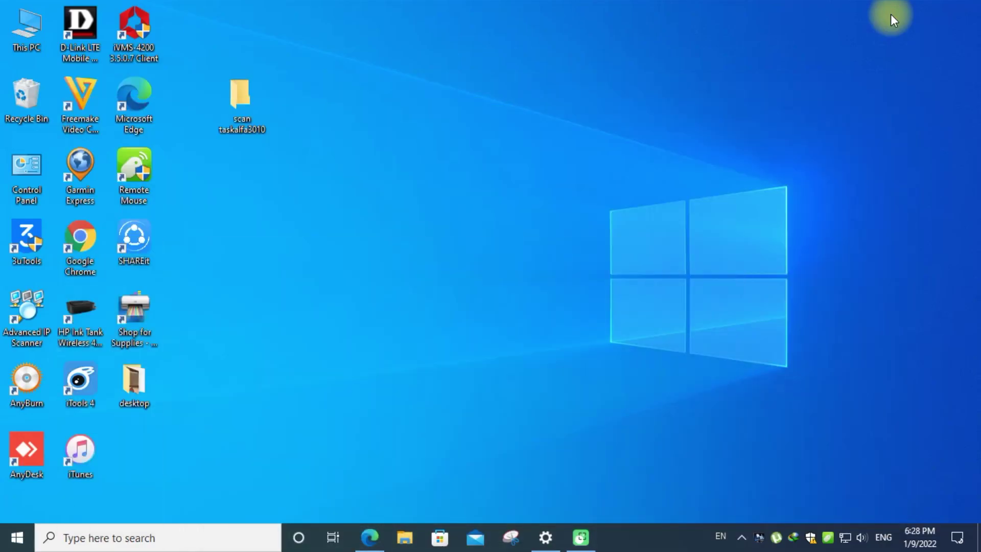
# - Copy computer name DELL-JABAL from the folder's network path and return to Edge
pyautogui.rightClick(240, 106)
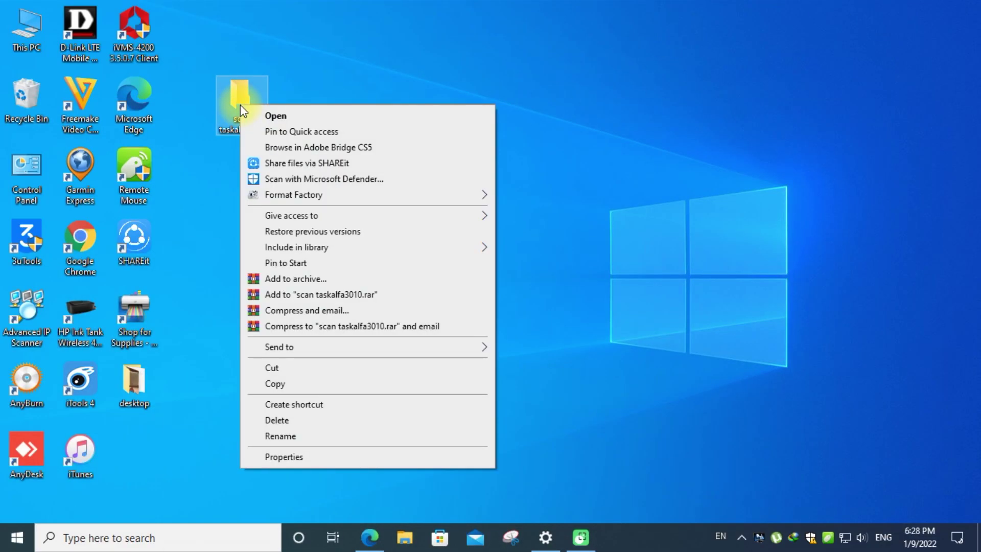
pyautogui.click(281, 456)
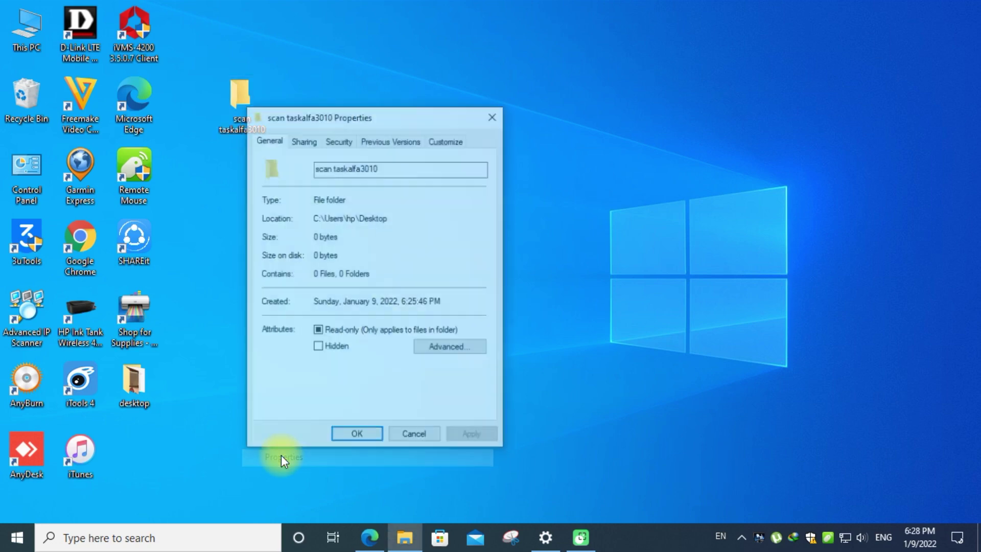
pyautogui.click(304, 140)
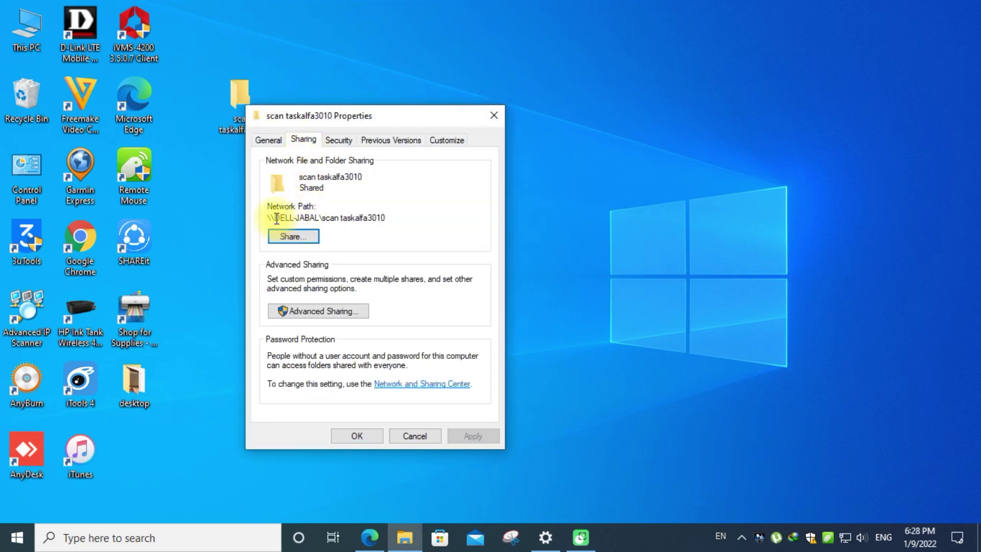
pyautogui.moveTo(277, 218); pyautogui.dragTo(317, 219)
pyautogui.hotkey('ctrl', 'c')
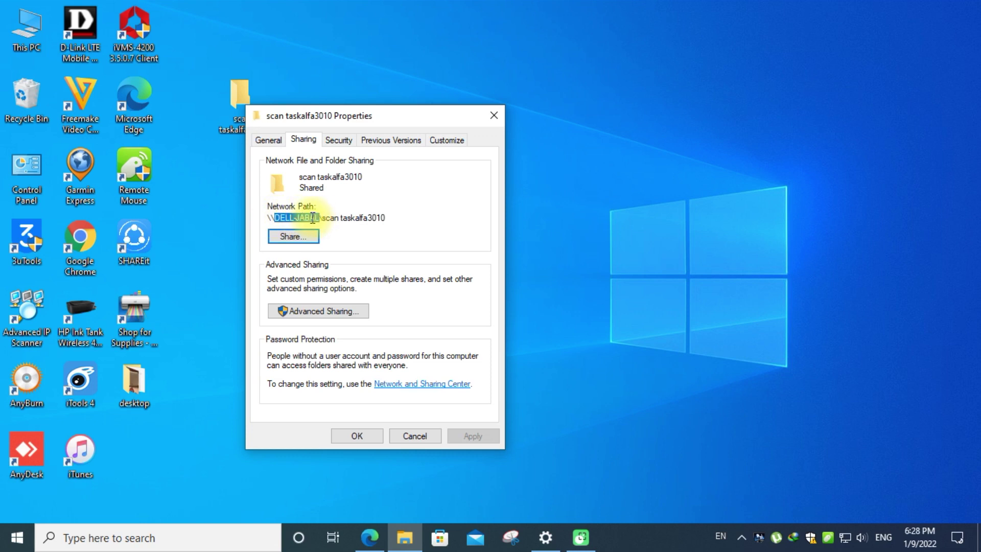
pyautogui.rightClick(314, 219)
pyautogui.click(346, 265)
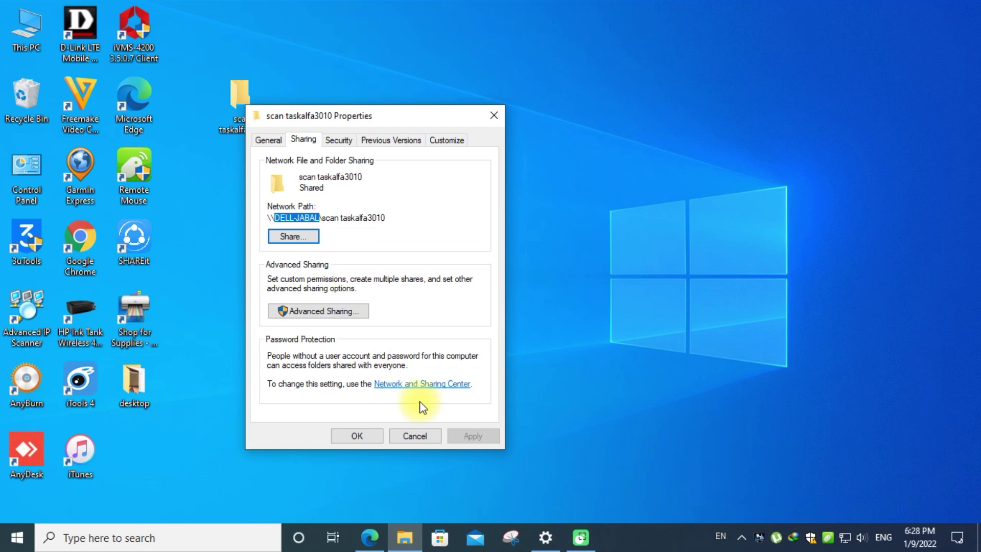
pyautogui.click(376, 536)
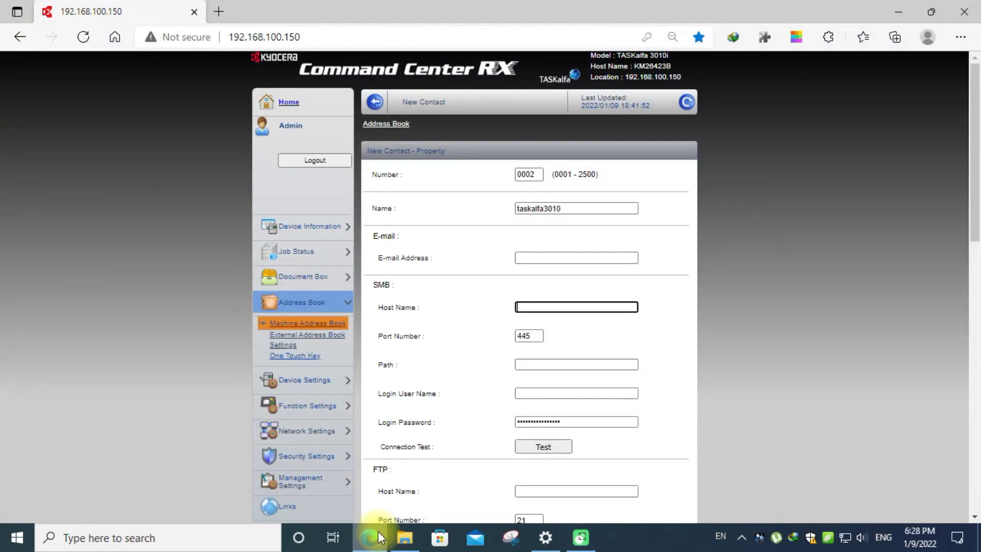
# - Paste DELL-JABAL as the new contact's SMB host name
pyautogui.rightClick(537, 305)
pyautogui.click(580, 256)
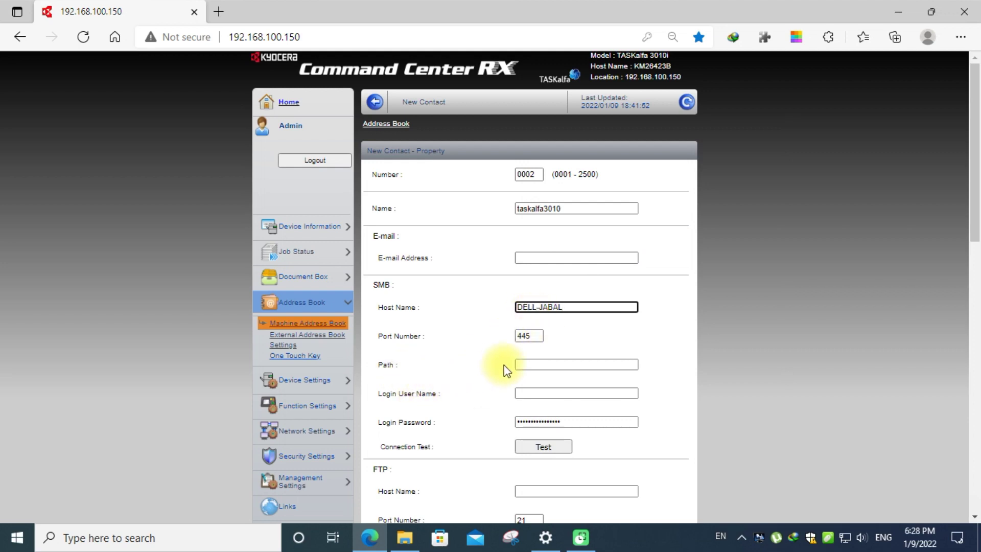
pyautogui.click(532, 365)
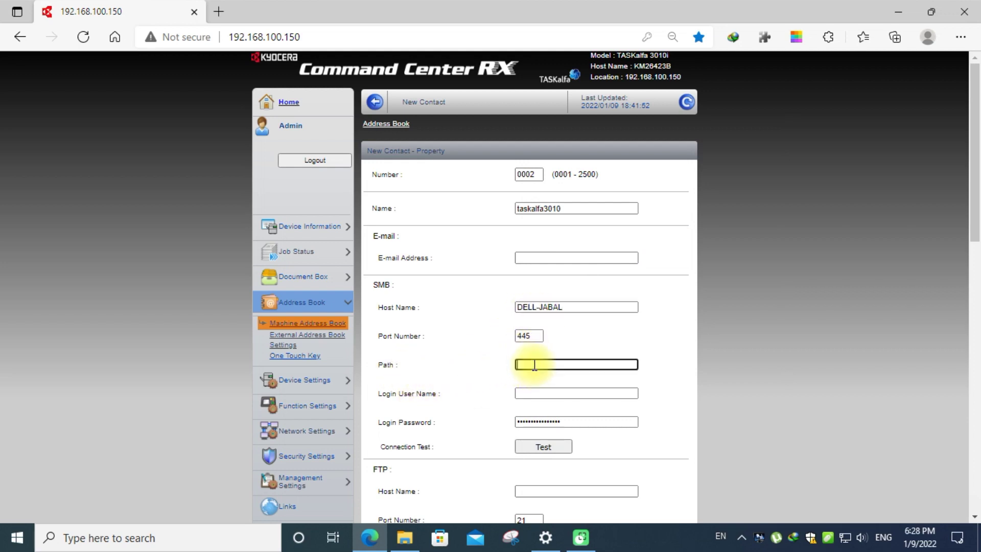
# - Copy the share name 'scan taskalfa3010' from the folder's network path and paste it into Path
pyautogui.click(405, 538)
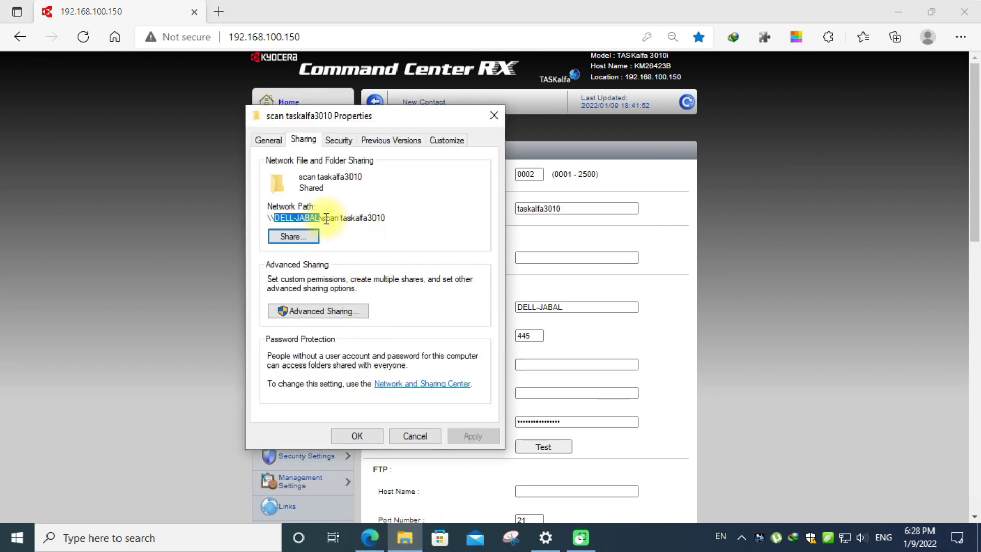
pyautogui.moveTo(323, 220); pyautogui.dragTo(385, 224)
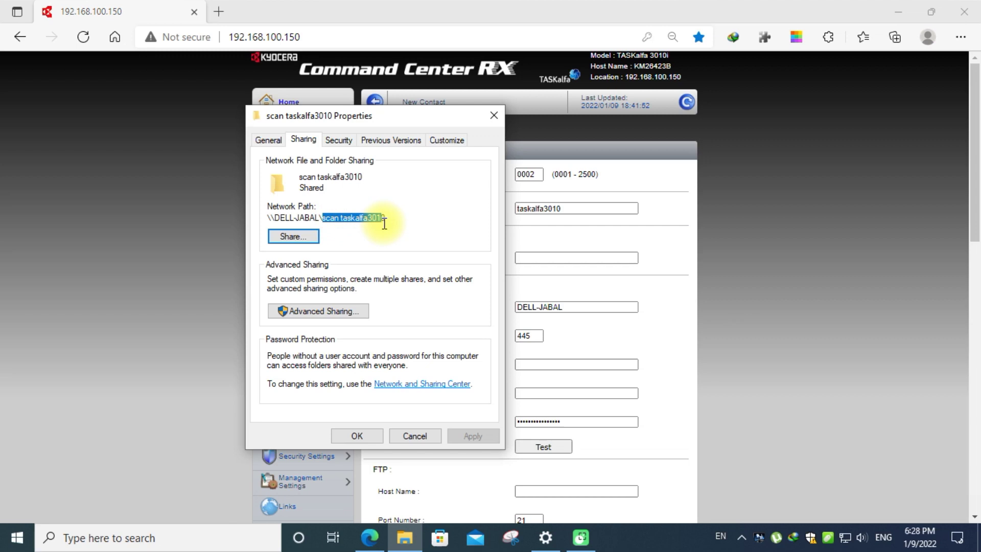
pyautogui.rightClick(379, 217)
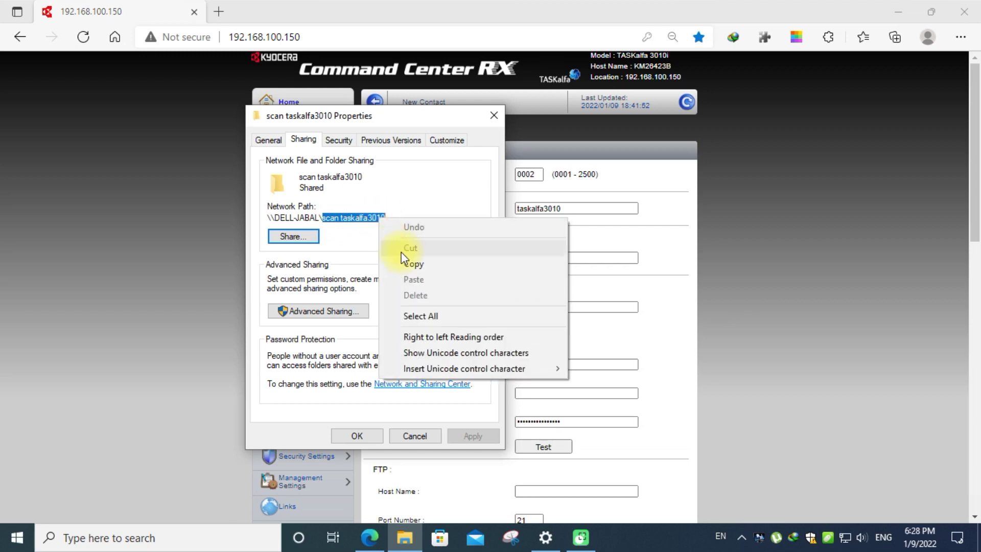
pyautogui.click(409, 265)
pyautogui.click(602, 361)
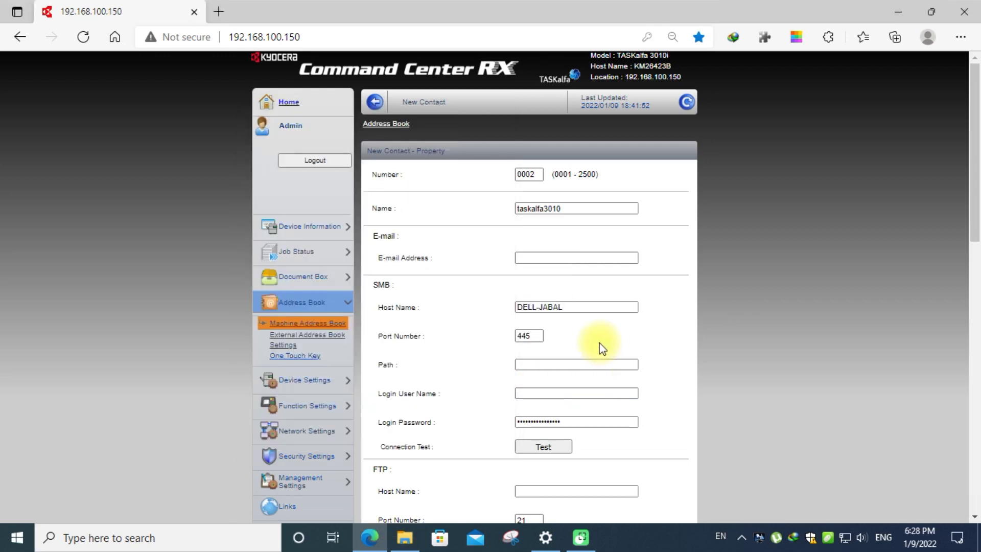
pyautogui.click(536, 363)
pyautogui.rightClick(535, 364)
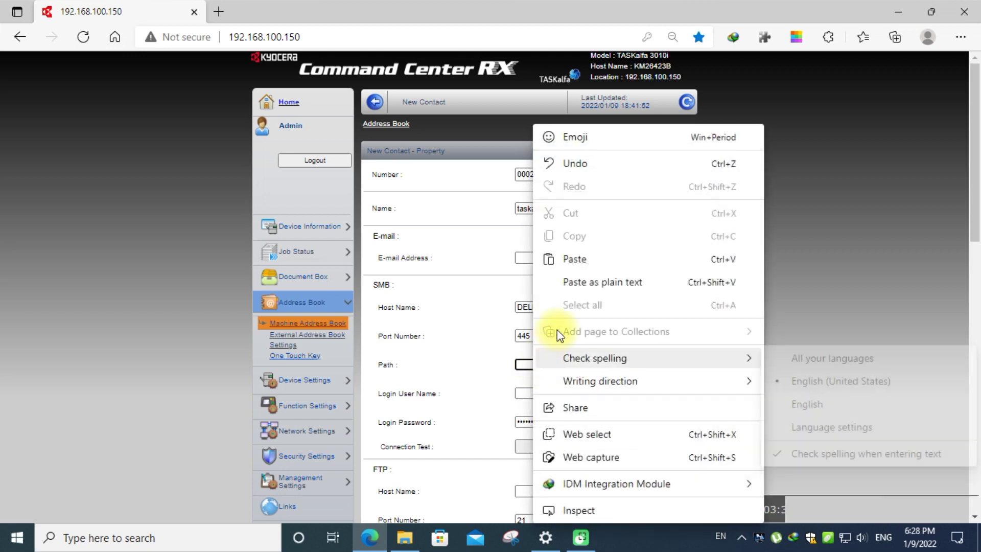
pyautogui.click(569, 265)
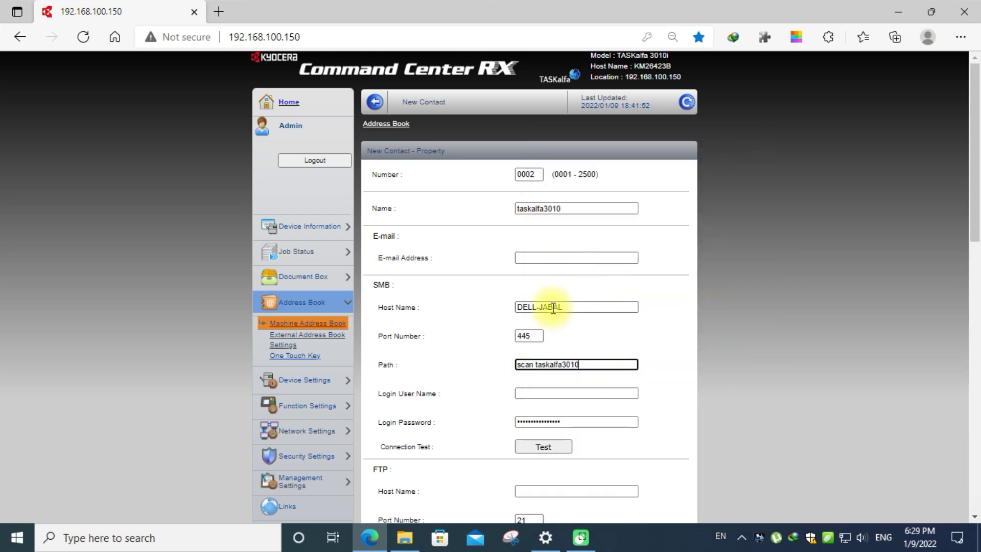
pyautogui.click(547, 393)
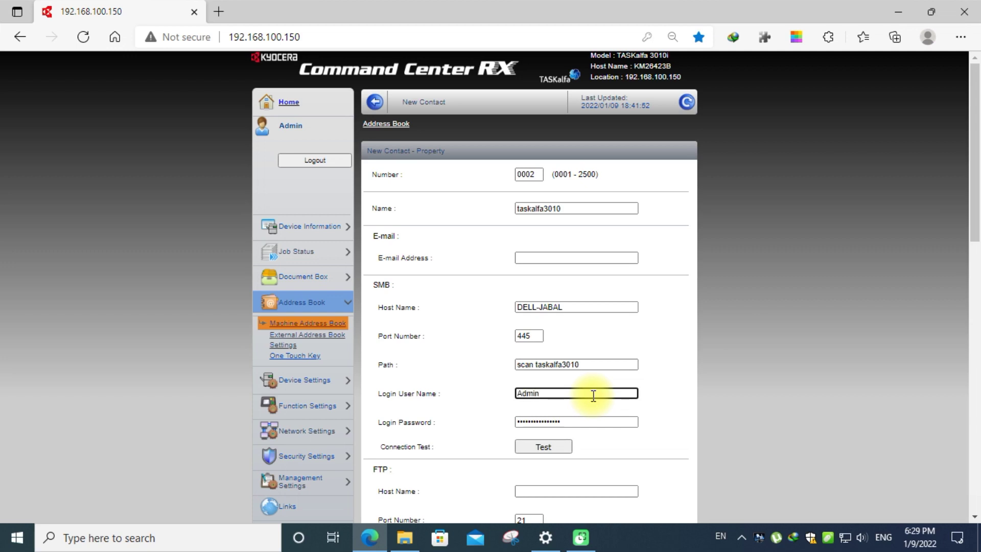
# - Replace the stored login password, test the SMB connection, and submit the contact
pyautogui.press('Tab')
pyautogui.press('BackSpace')
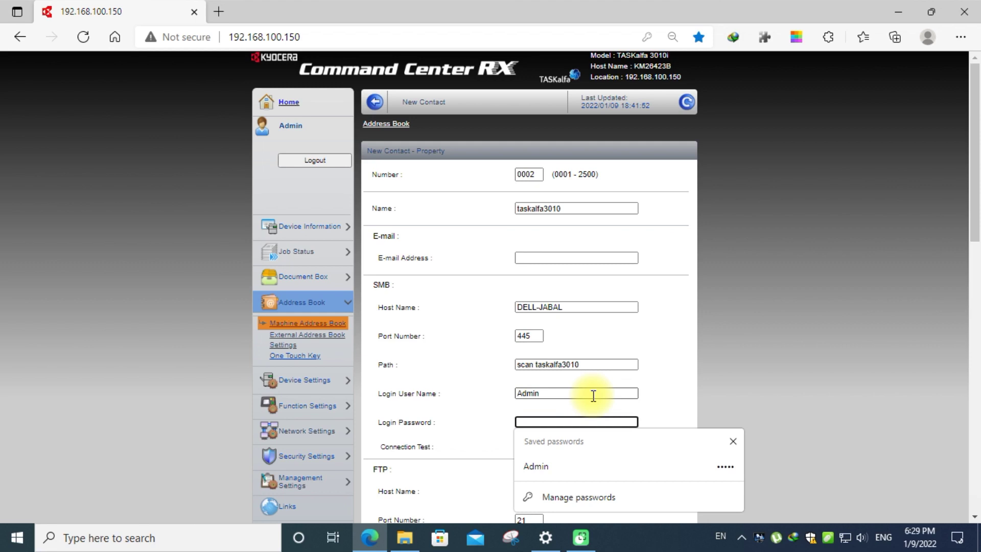
pyautogui.write('a')
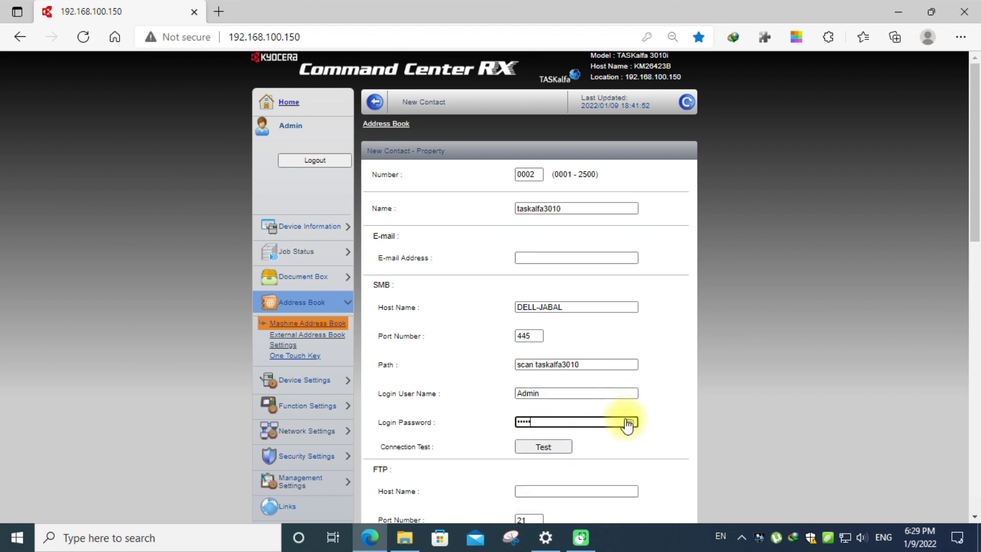
pyautogui.click(545, 447)
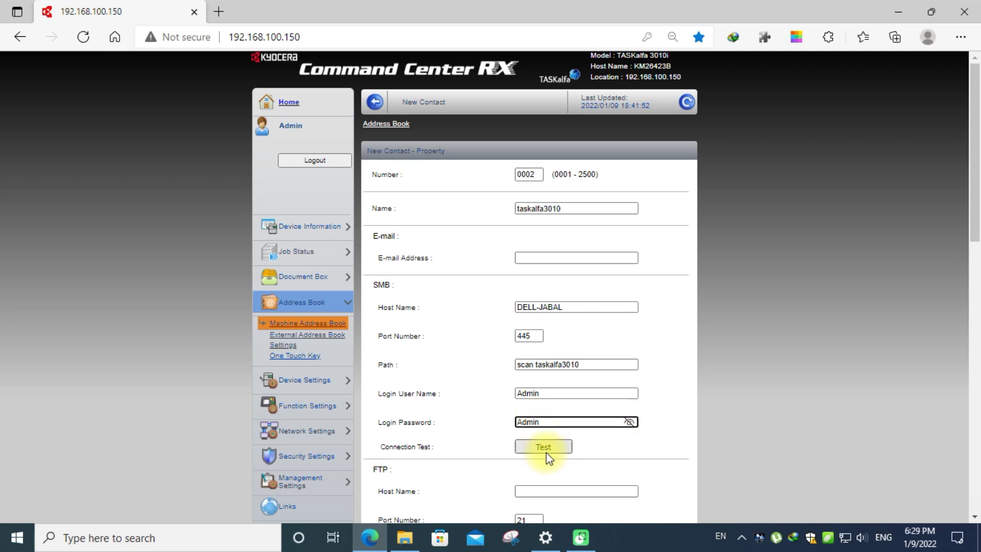
pyautogui.scroll(-4, 600, 439)
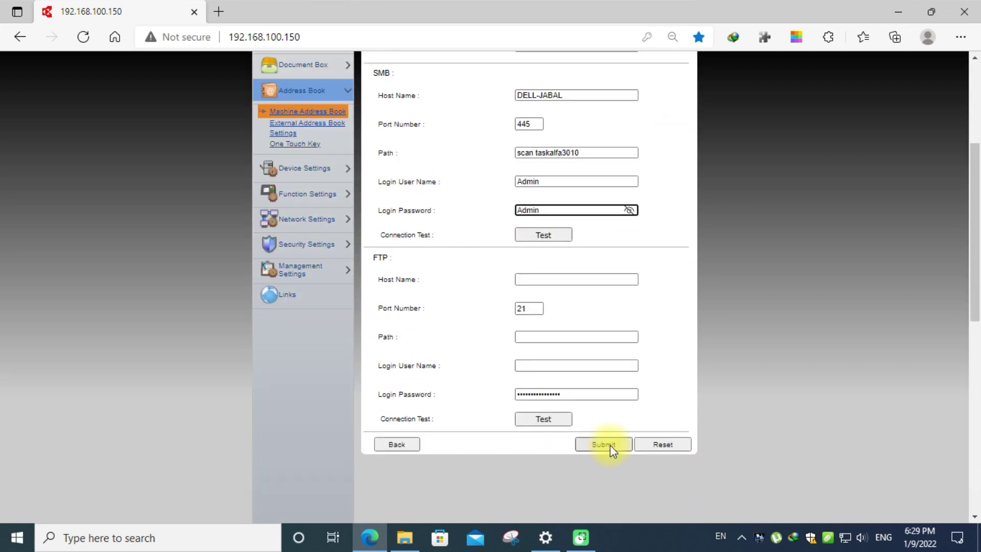
pyautogui.click(603, 444)
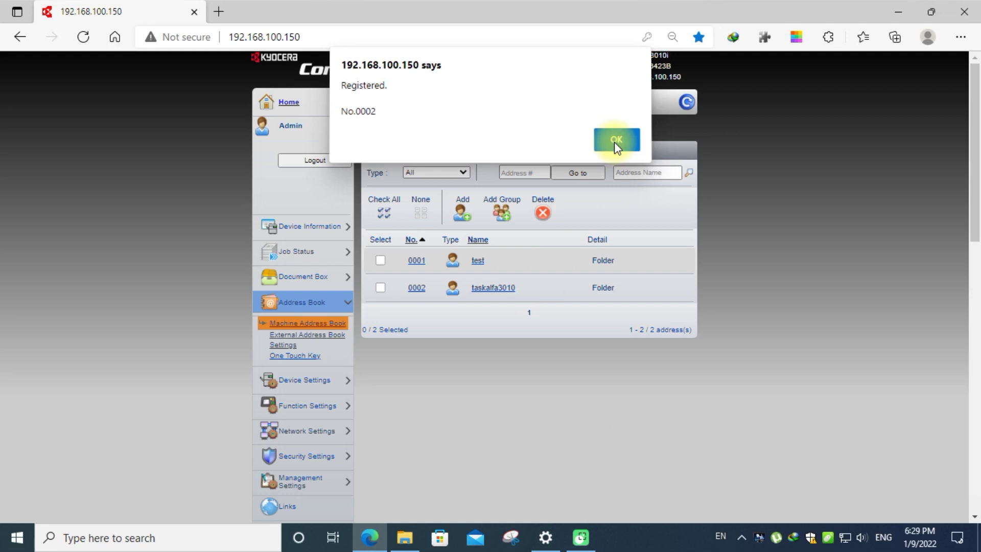
# - Dismiss the Registered alert, open contact taskalfa3010, and confirm its connection test reports Connection OK
pyautogui.click(614, 142)
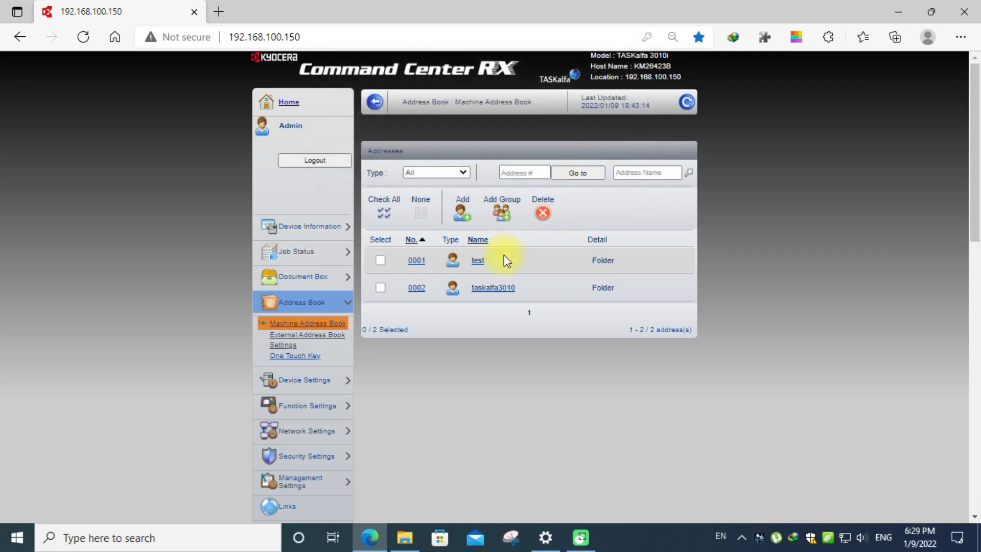
pyautogui.click(498, 289)
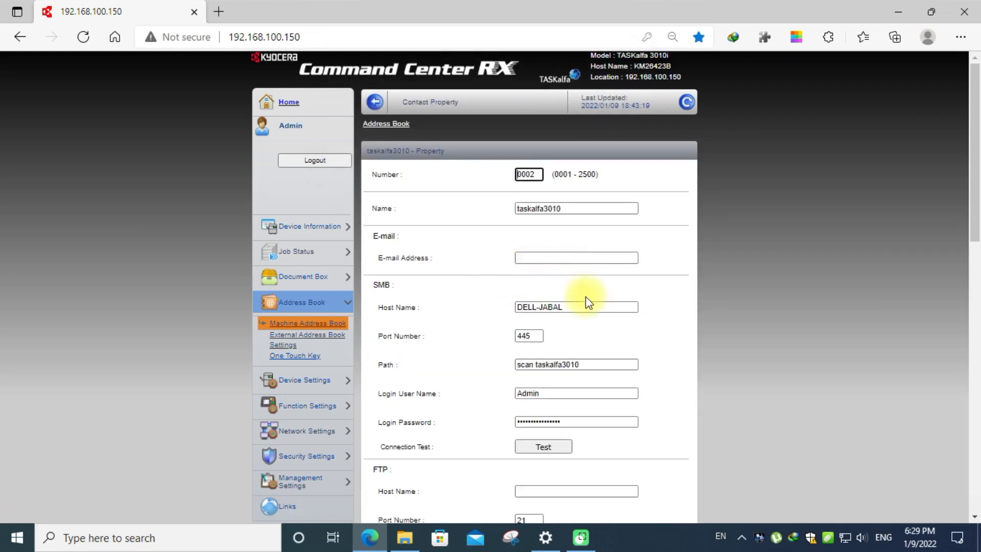
pyautogui.scroll(-2, 585, 299)
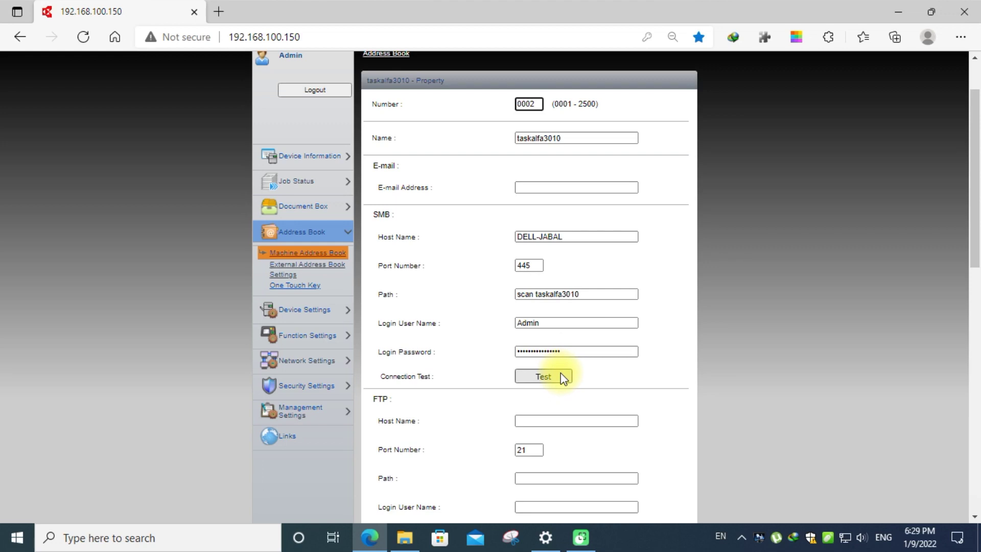
pyautogui.click(543, 377)
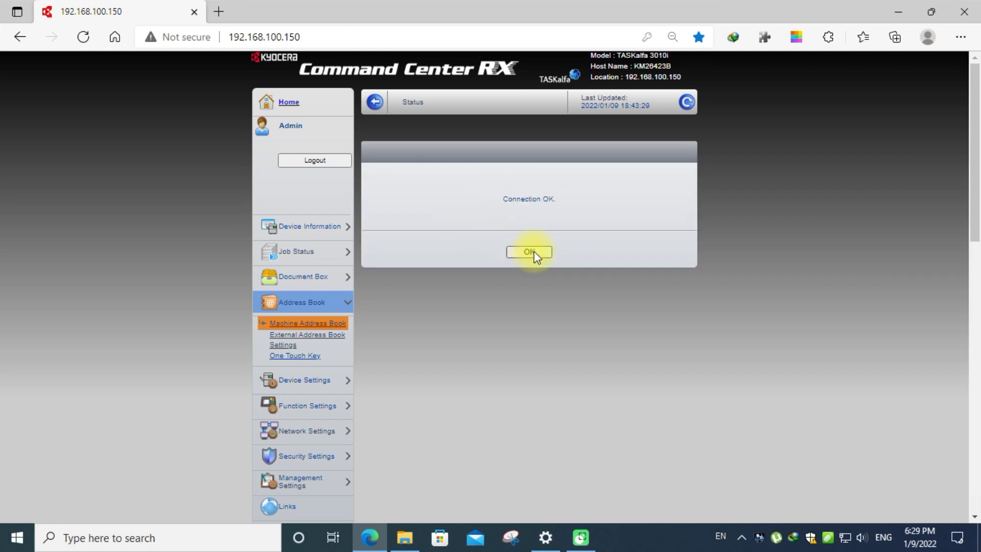
pyautogui.click(530, 252)
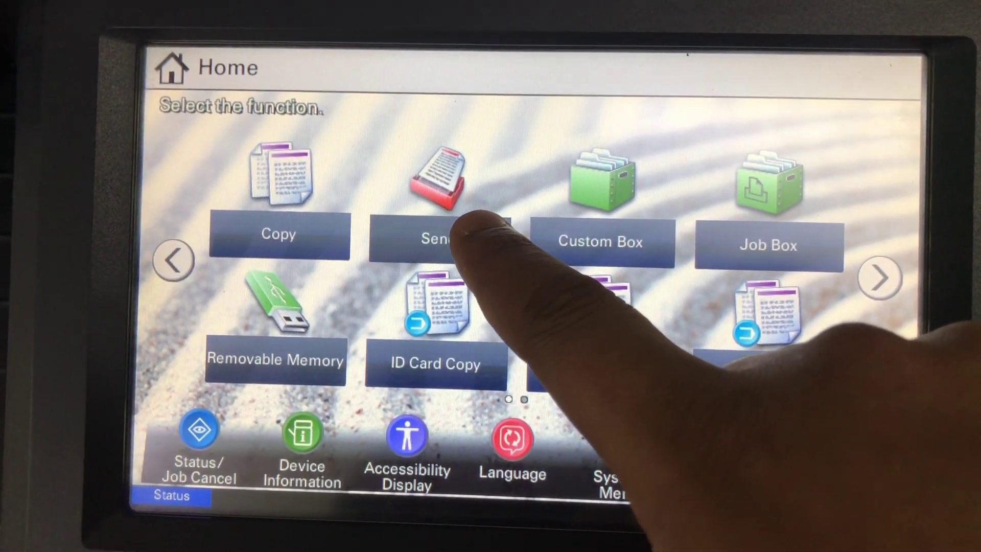
# - Open the Send function on the TASKalfa 3010i panel
pyautogui.click(450, 220)
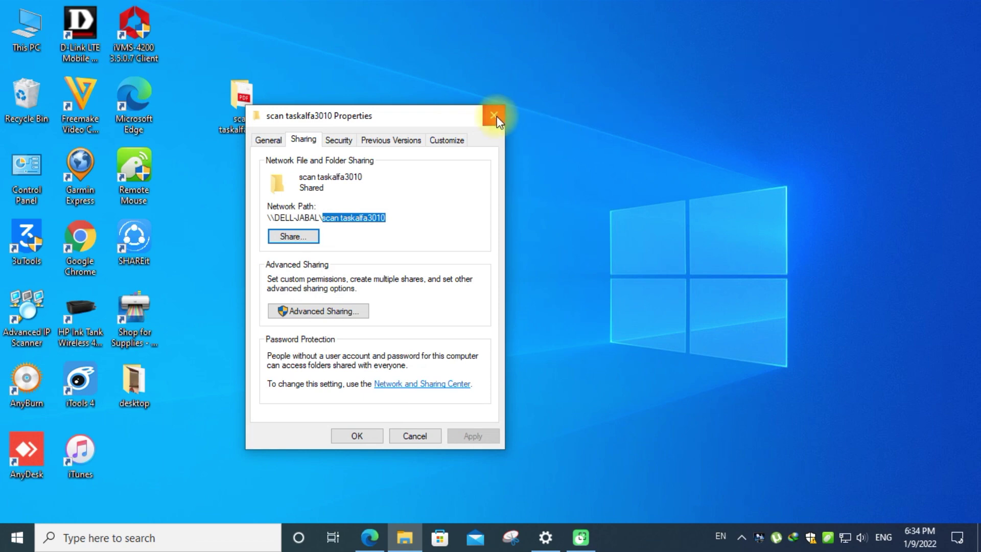
# - Open the scanned PDF in 'scan taskalfa3010' to view its Send Result Report
pyautogui.click(494, 116)
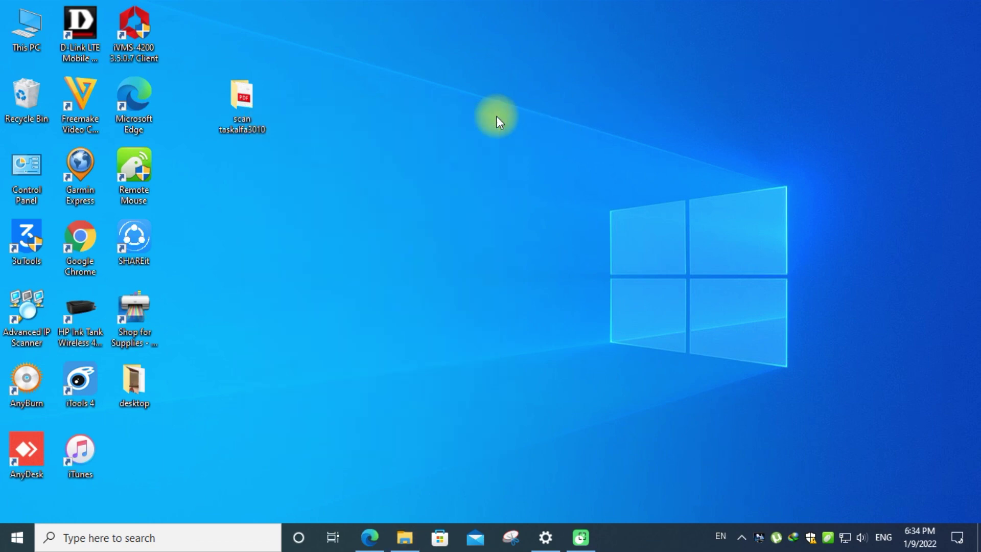
pyautogui.doubleClick(244, 111)
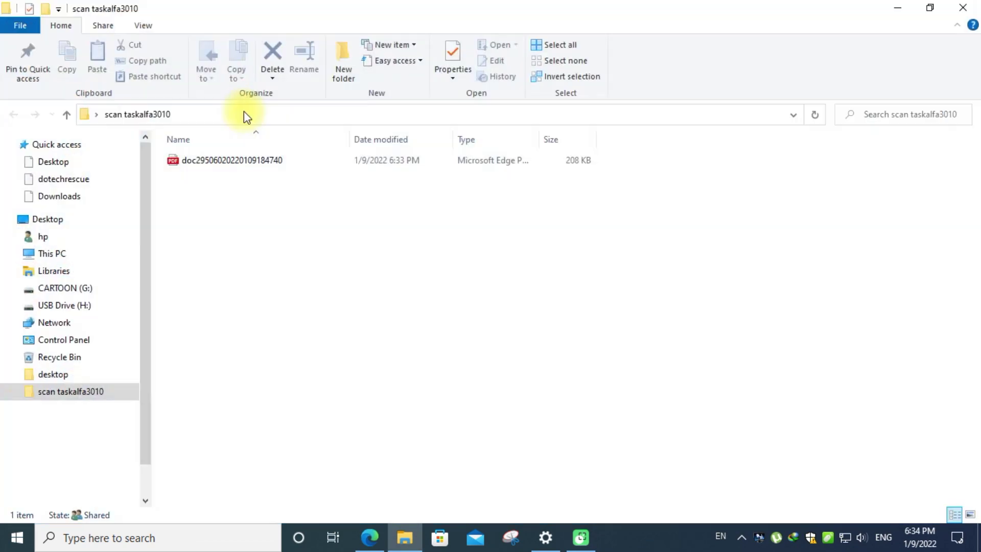
pyautogui.doubleClick(229, 163)
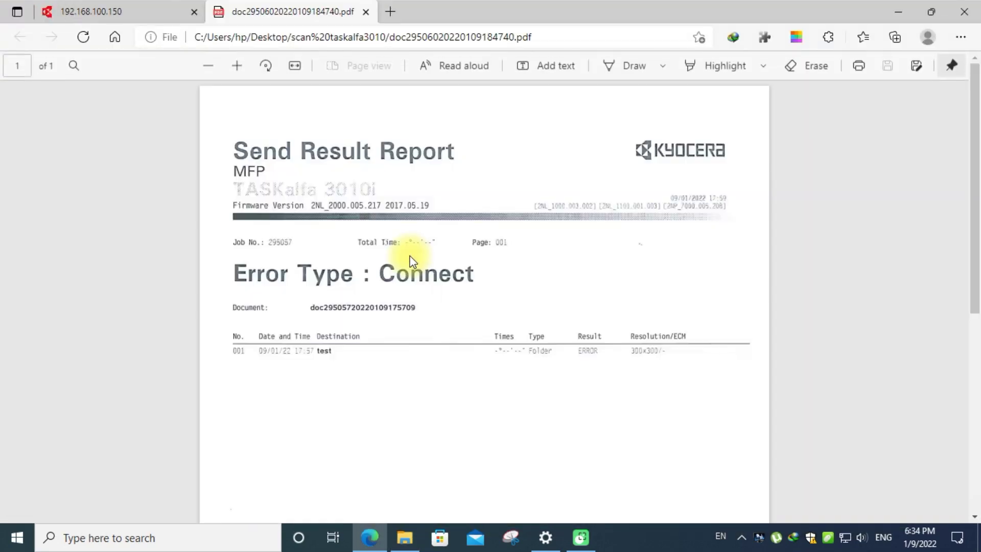
pyautogui.scroll(-6, 478, 307)
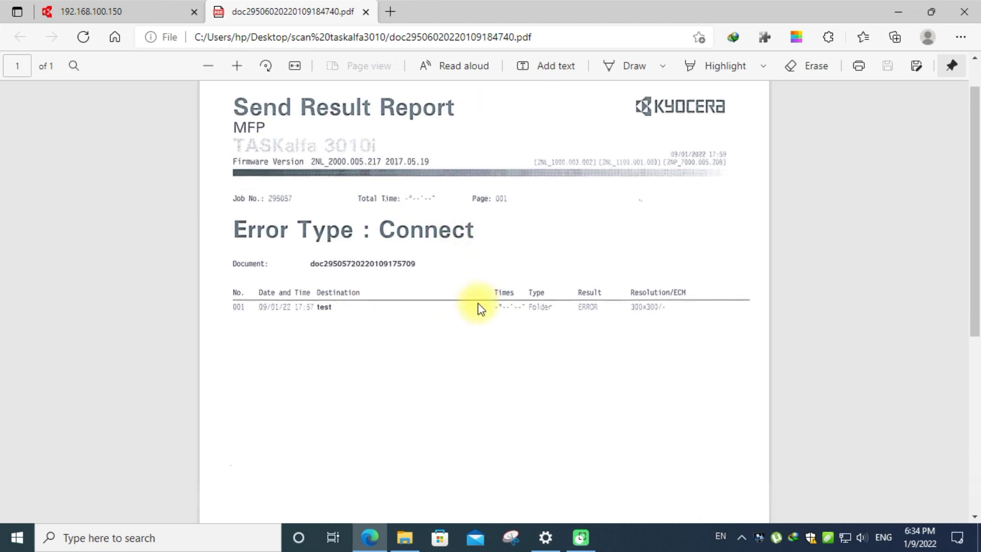